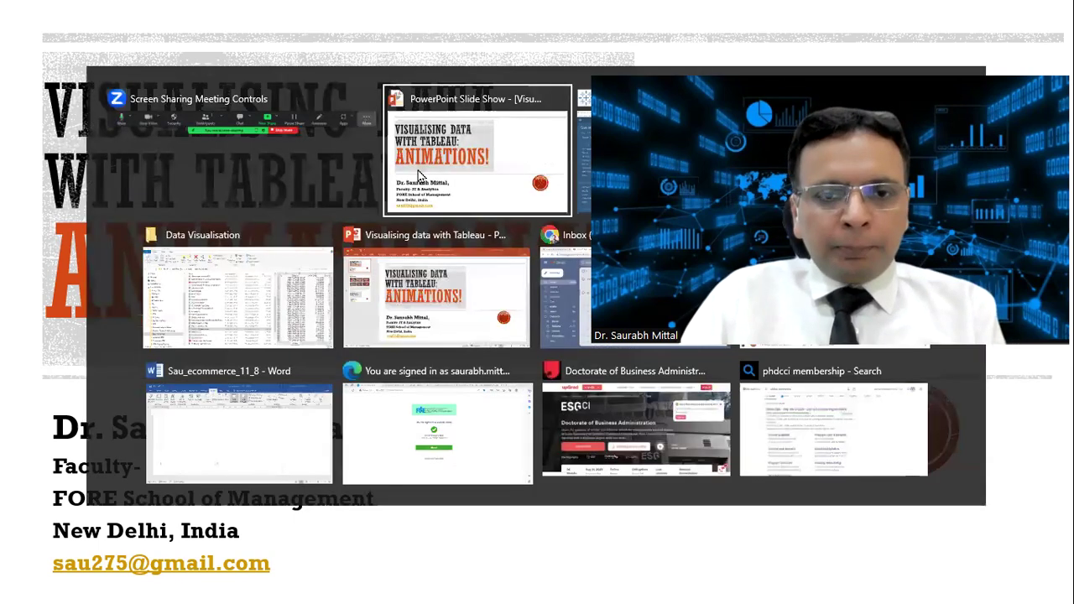
key(alt+Tab)
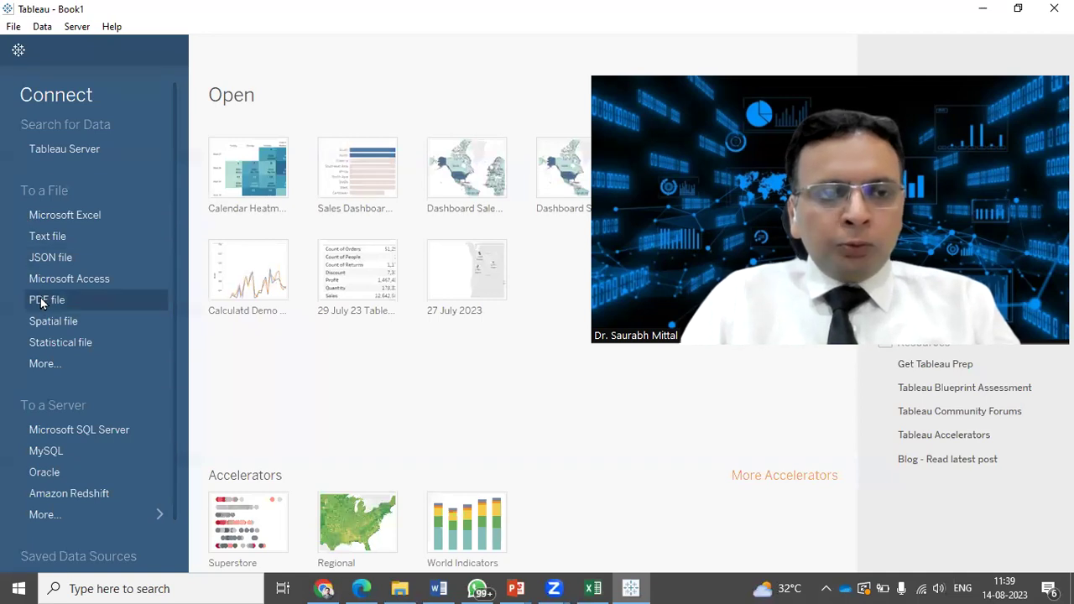
Connect to the Microsoft Excel file Sample - Superstore1.
click(53, 220)
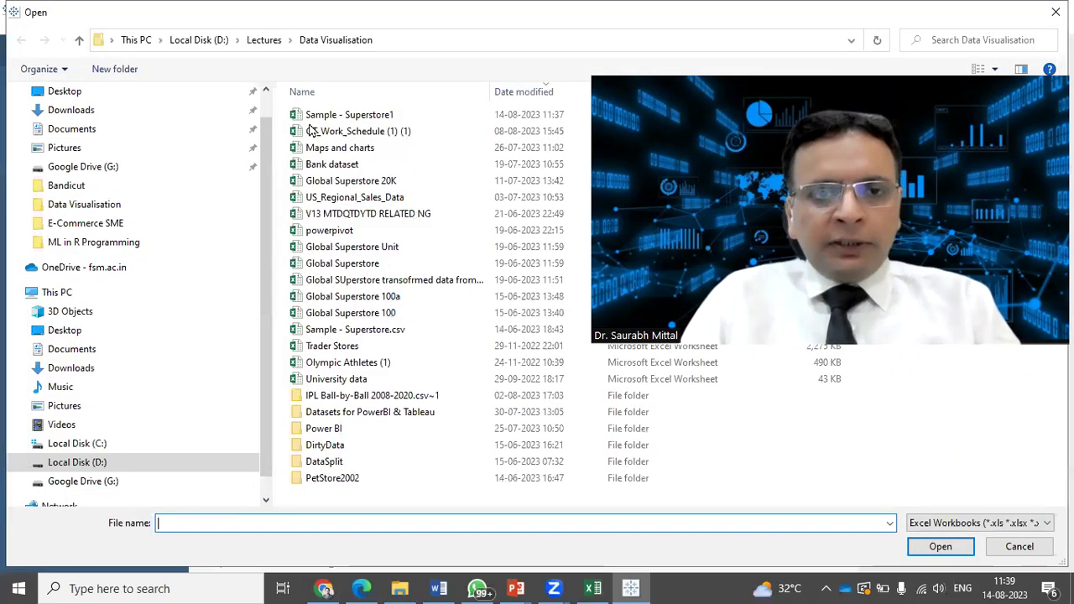
click(353, 119)
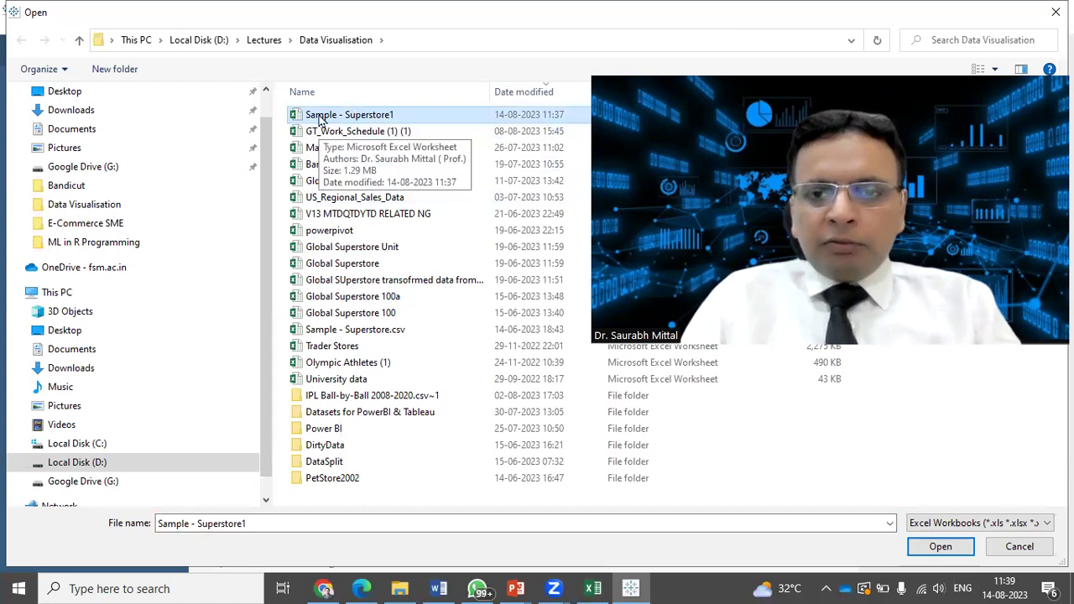
click(939, 548)
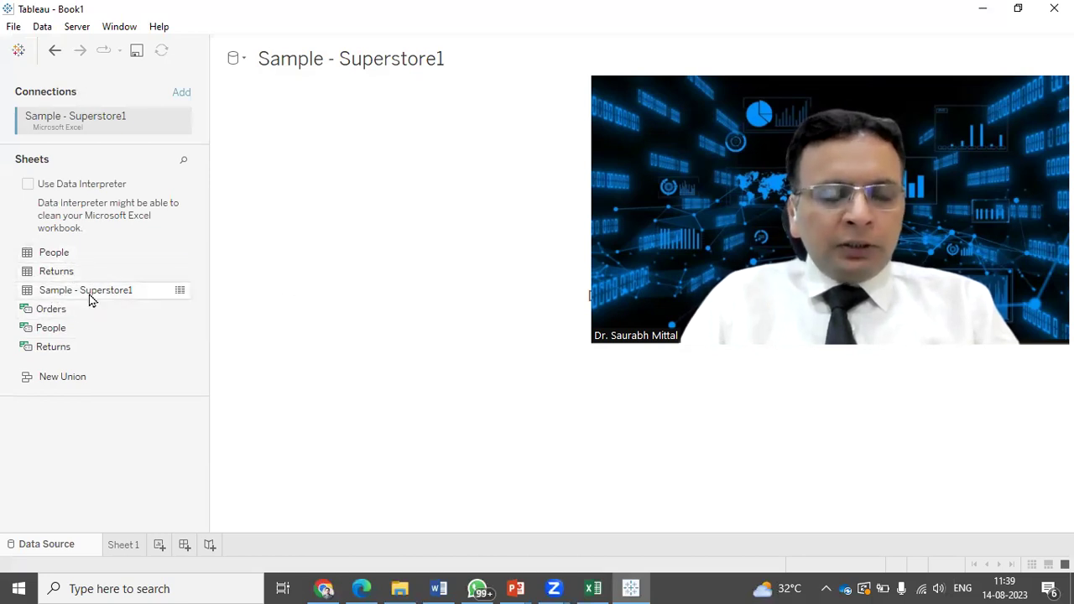
Add the Sample - Superstore1 sheet to the canvas, previewing 21 fields and 9994 rows.
drag(91, 295, 314, 173)
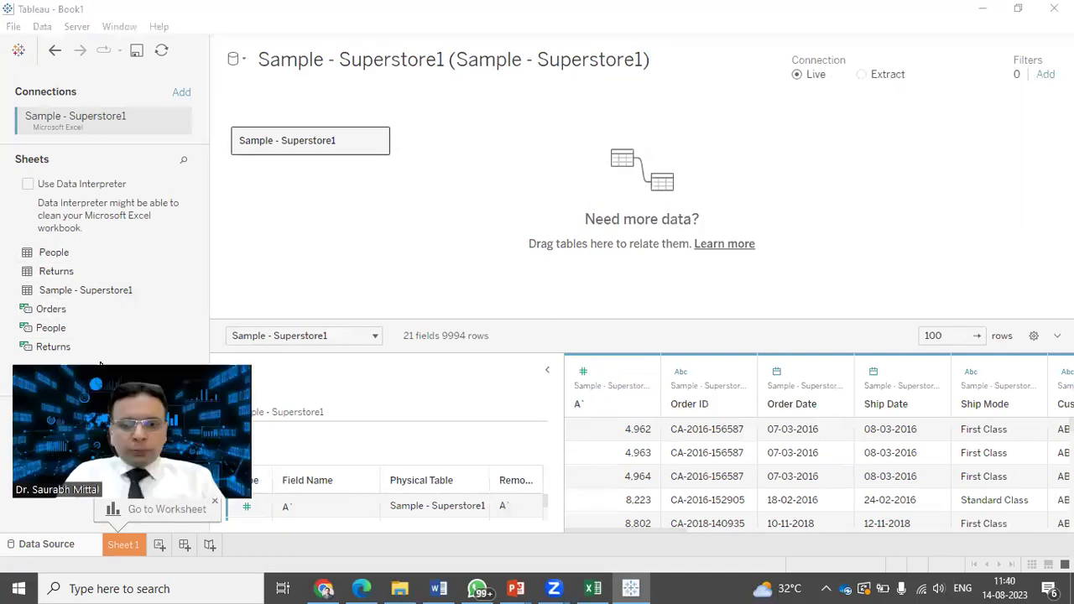
On Sheet 1, multi-select the Category, Sales and Profit fields in the Data pane.
click(122, 546)
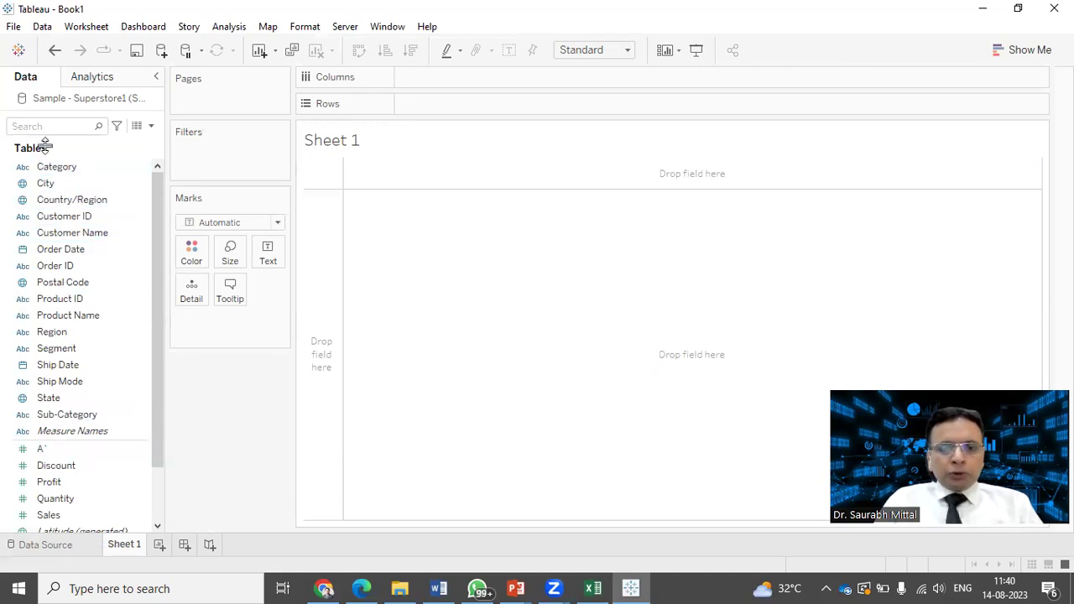
click(57, 168)
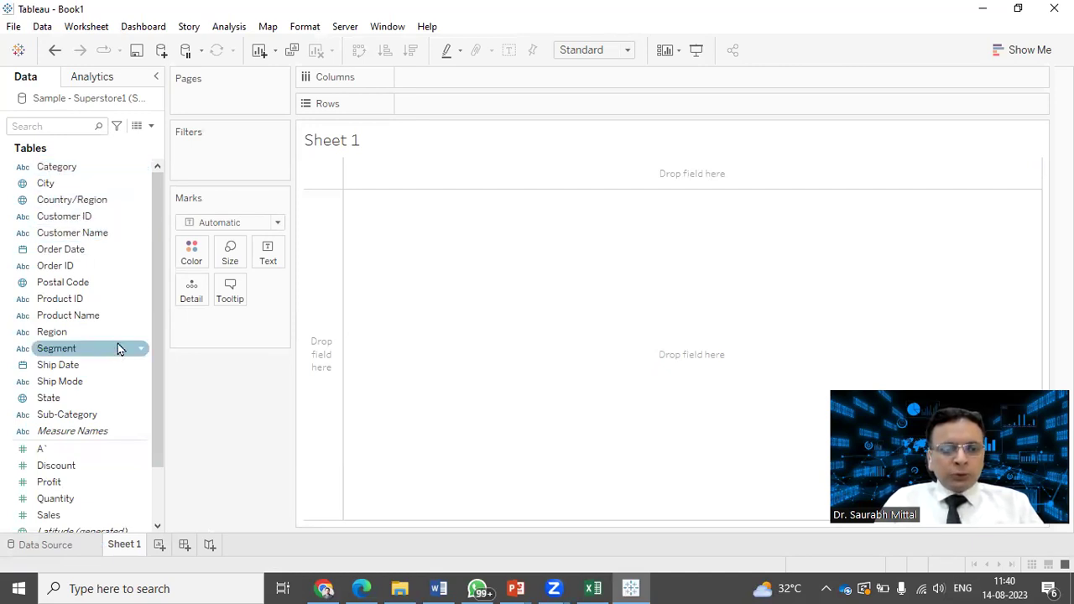
scroll(86, 365, down, 2)
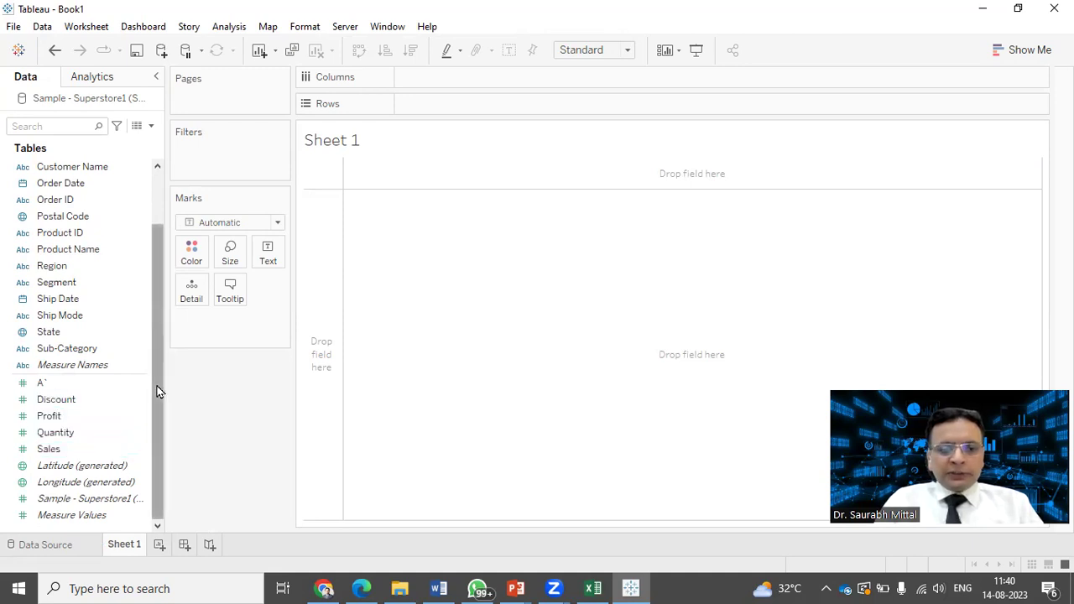
scroll(147, 321, up, 2)
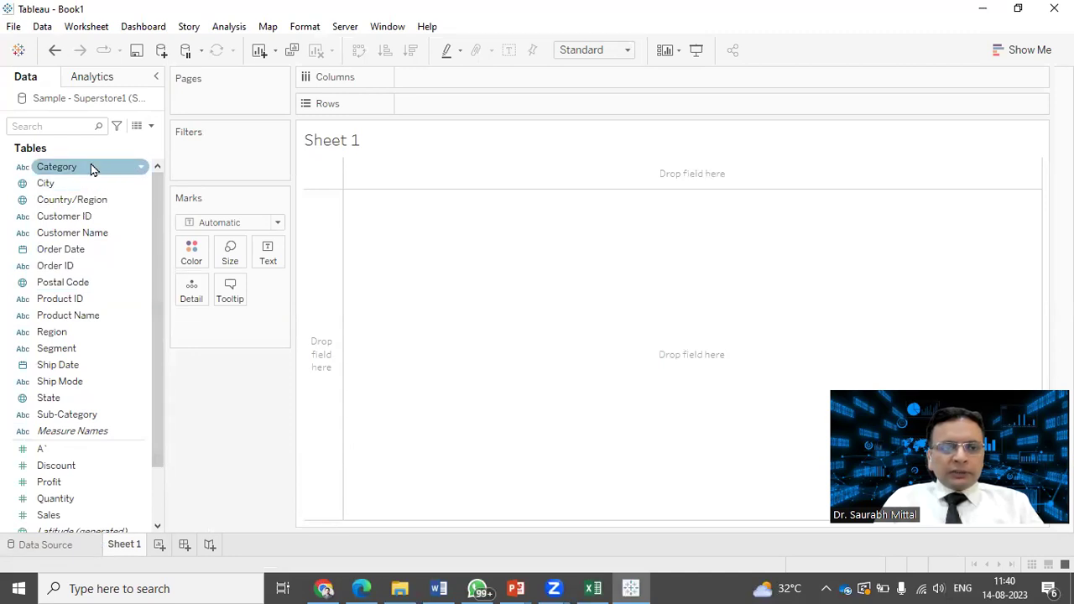
click(52, 170)
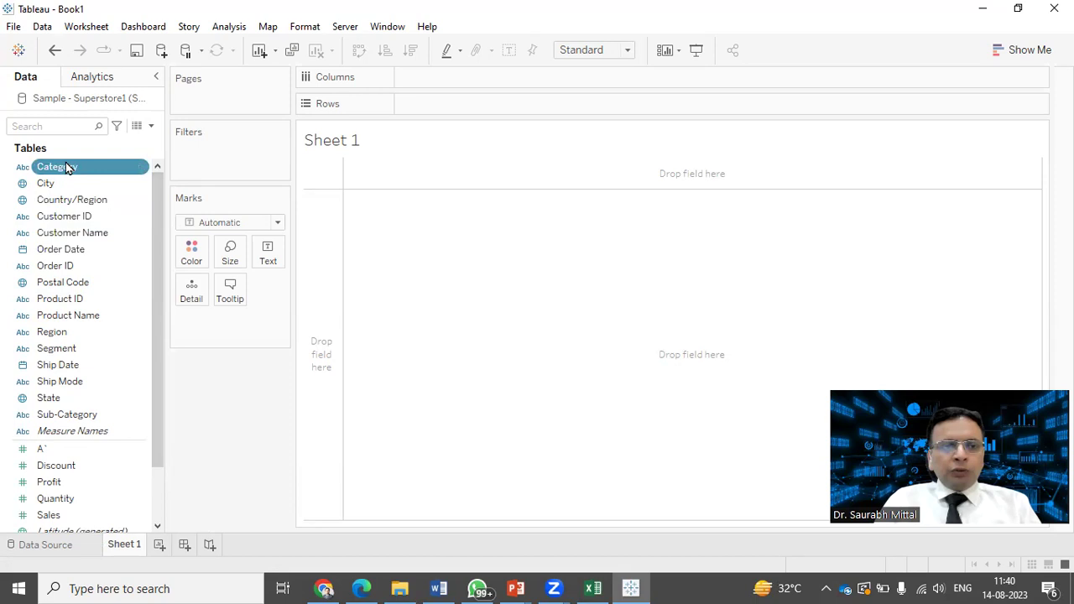
scroll(117, 251, down, 2)
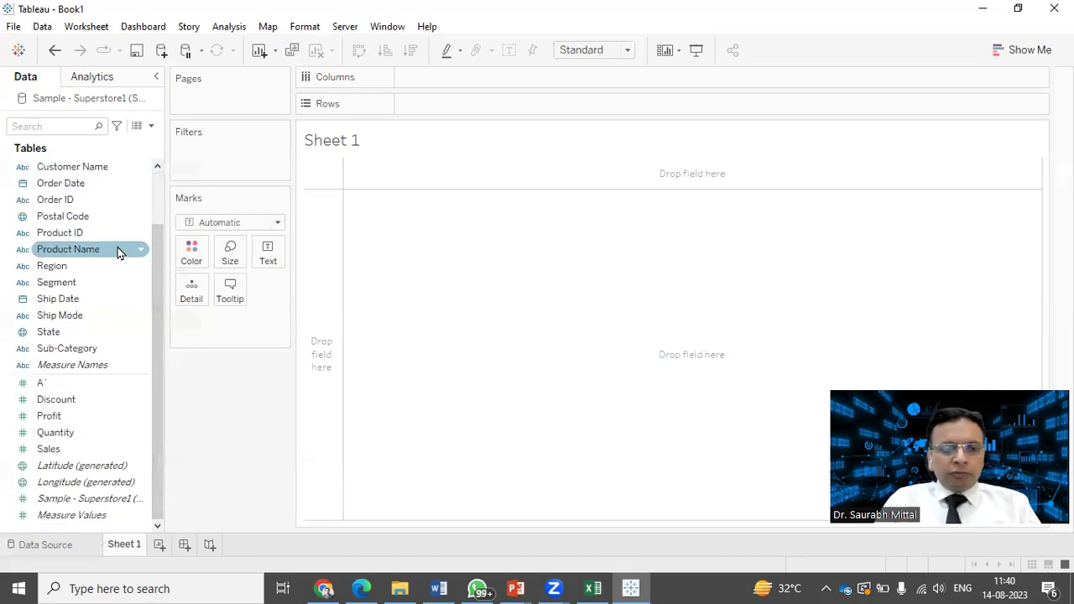
click(57, 454)
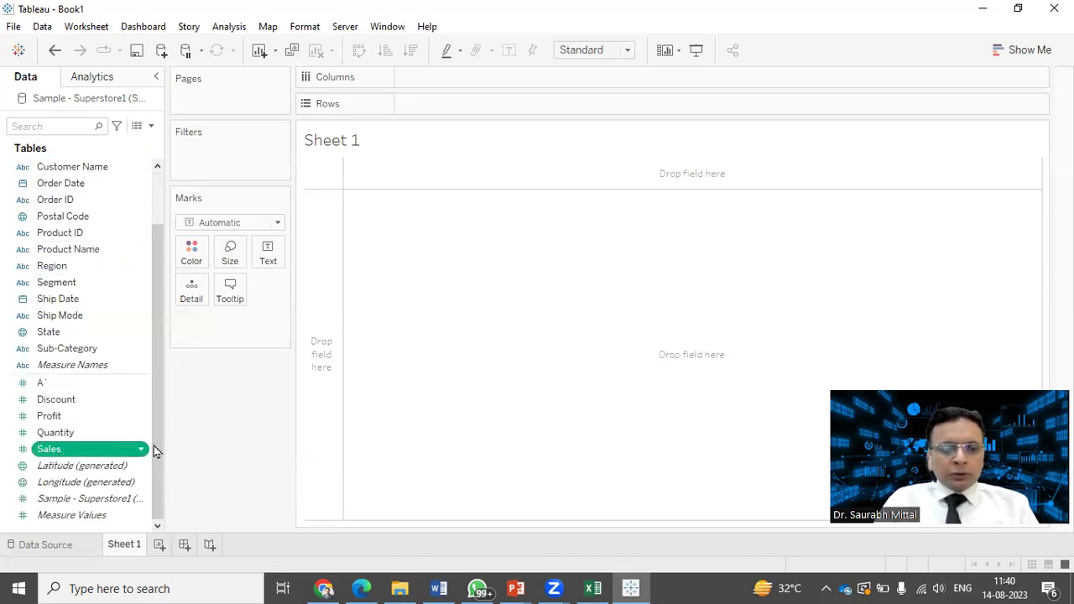
ctrl+click(53, 420)
scroll(101, 223, up, 2)
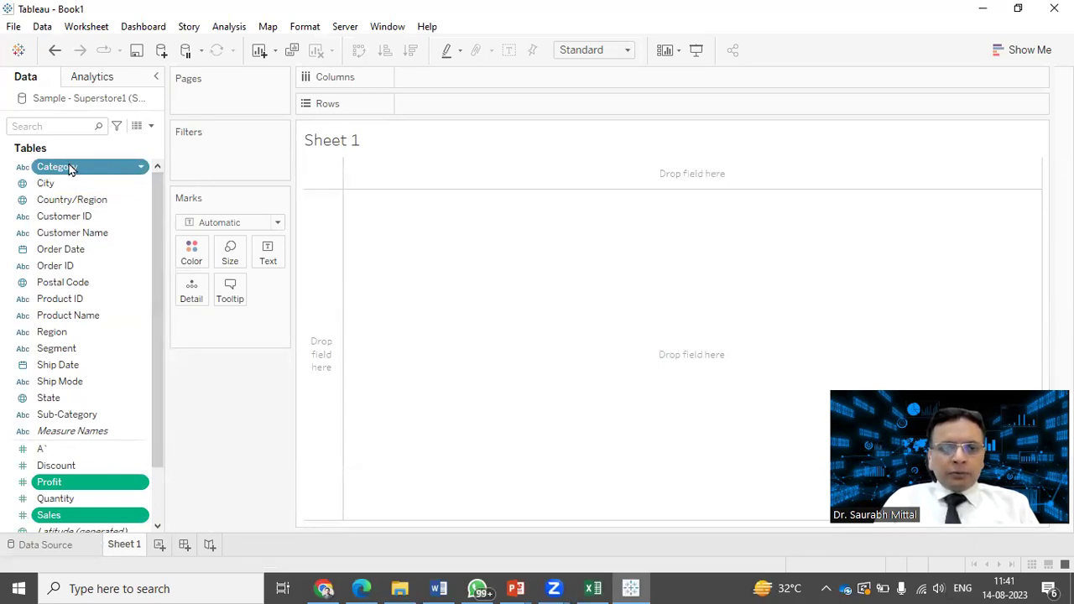
Drop Category, Profit and Sales into a text table and keep Show Me open.
drag(48, 171, 375, 222)
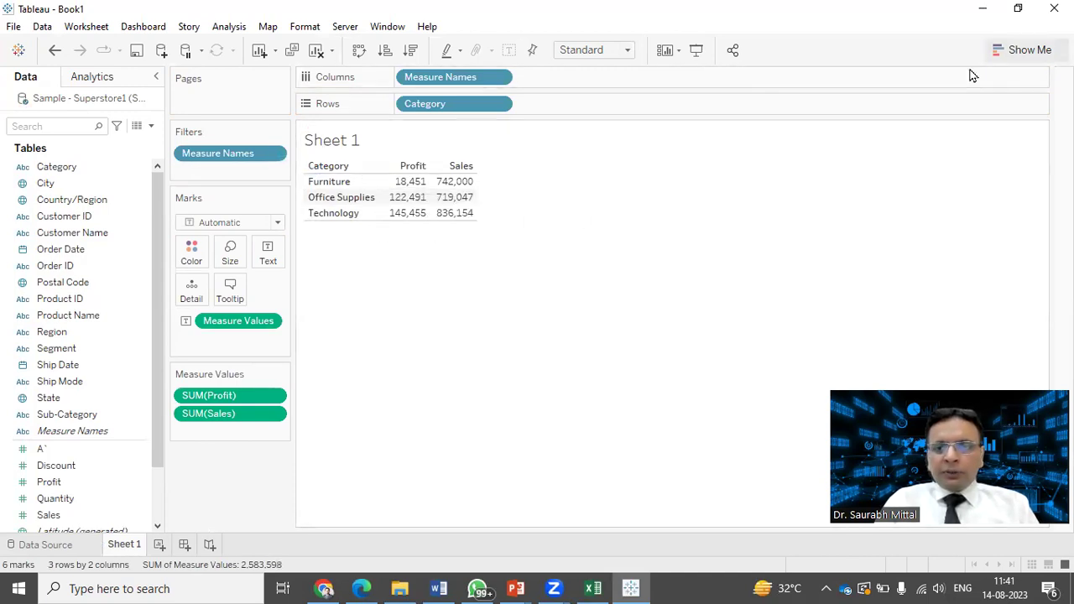
key(ctrl+1)
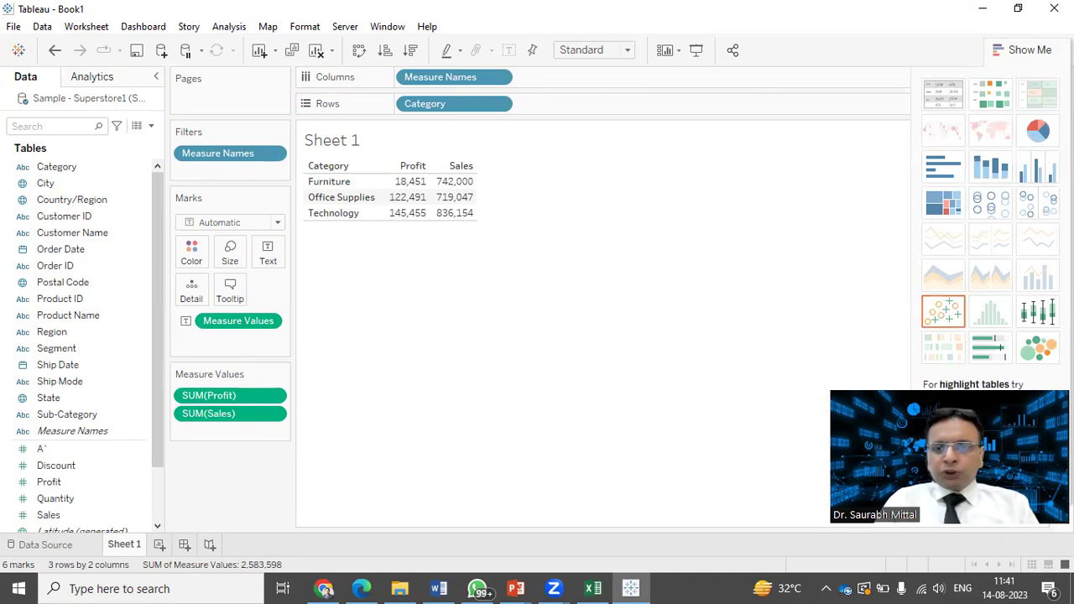
click(1003, 56)
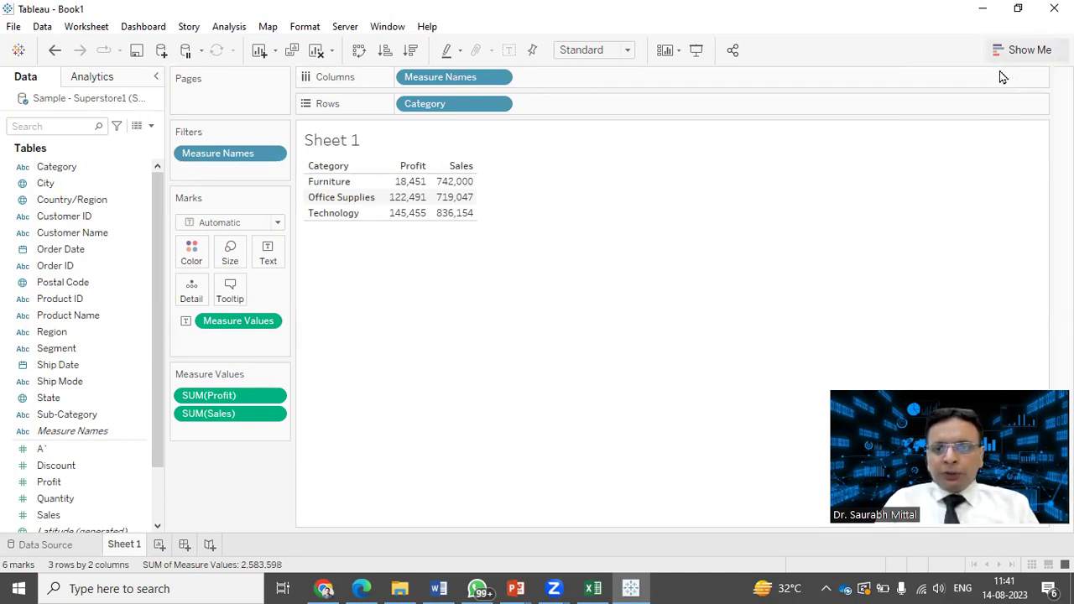
click(1020, 55)
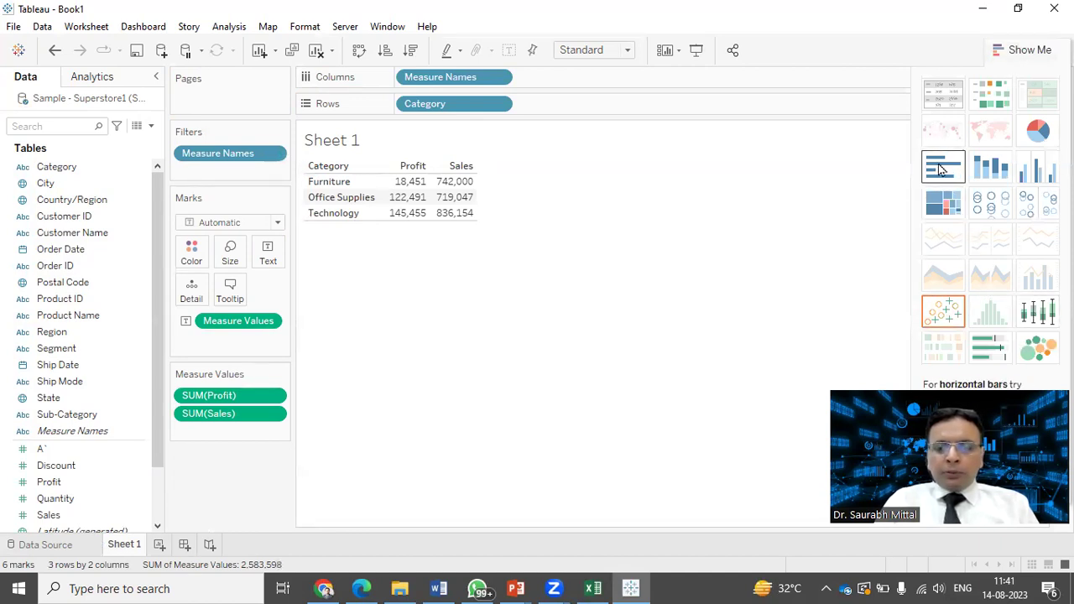
Turn the table into horizontal bars of Profit and Sales by Category and widen the view.
click(941, 171)
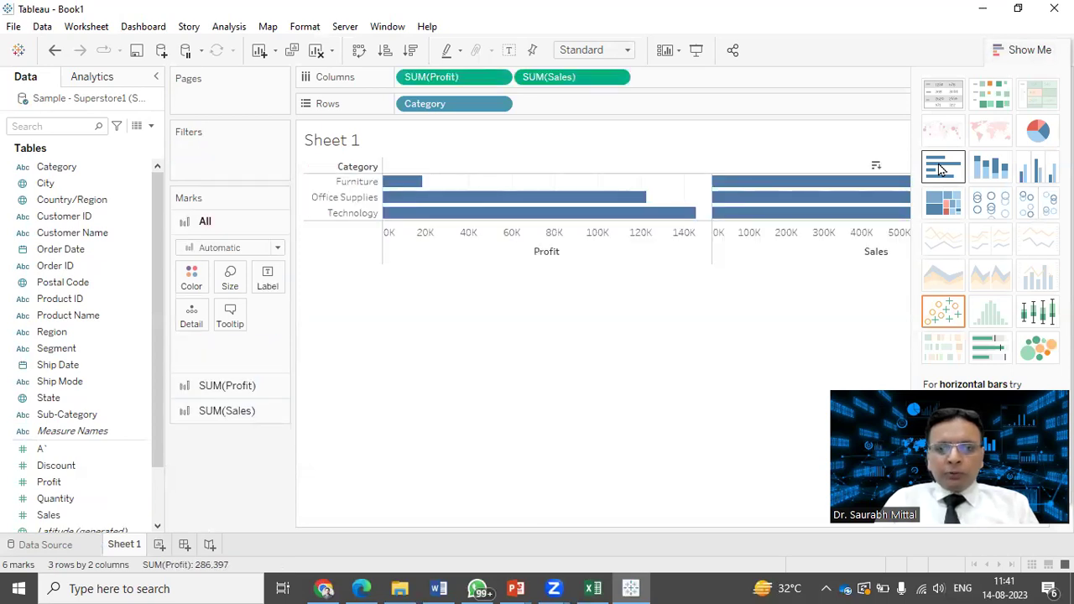
click(1011, 68)
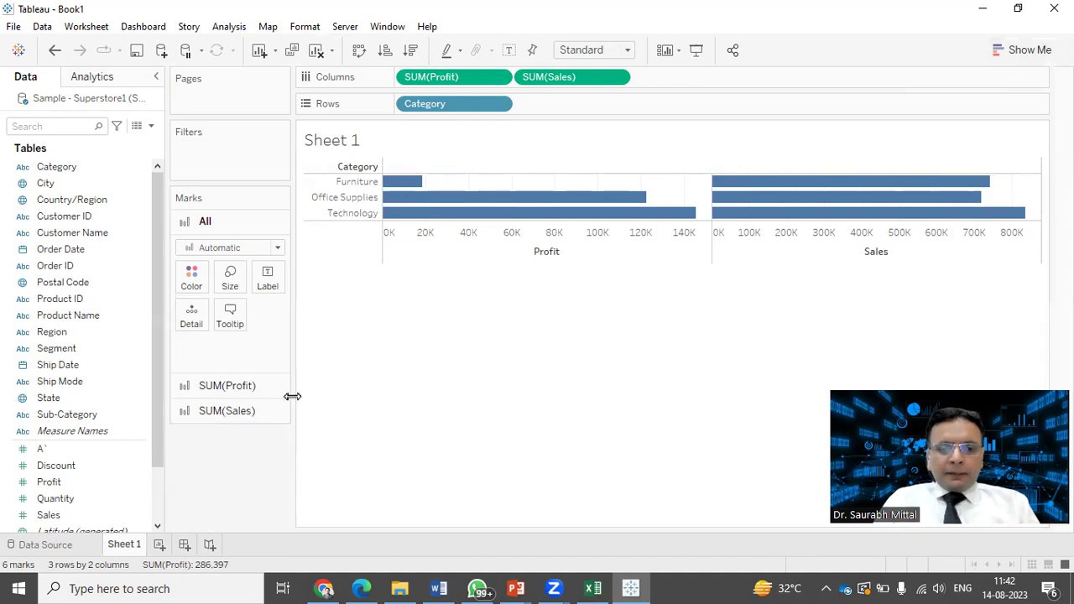
drag(292, 393, 283, 394)
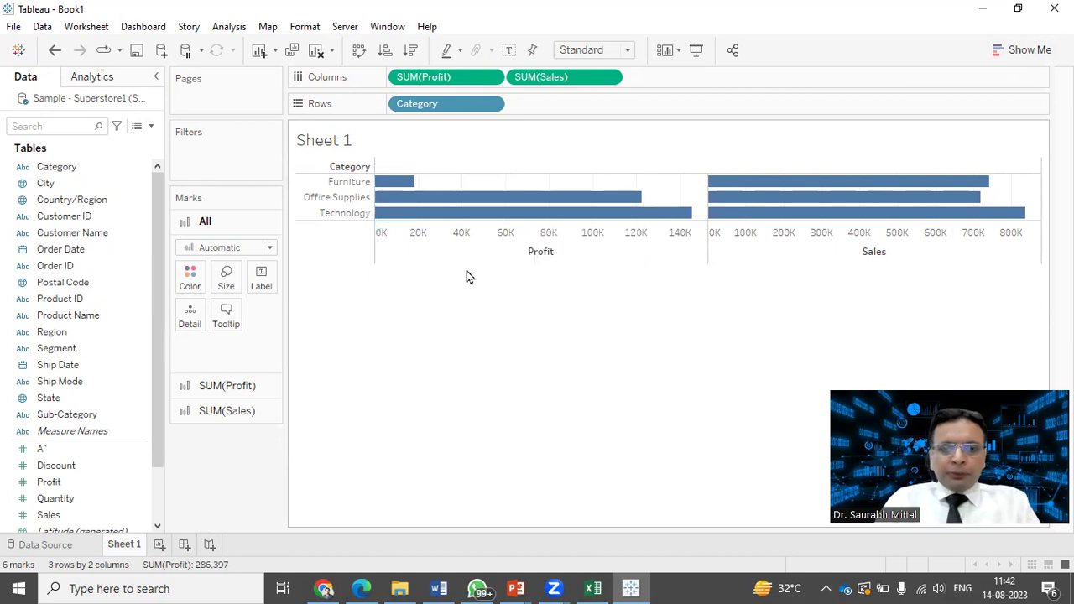
Combine SUM(Sales) and Profit on a dual axis.
click(1022, 49)
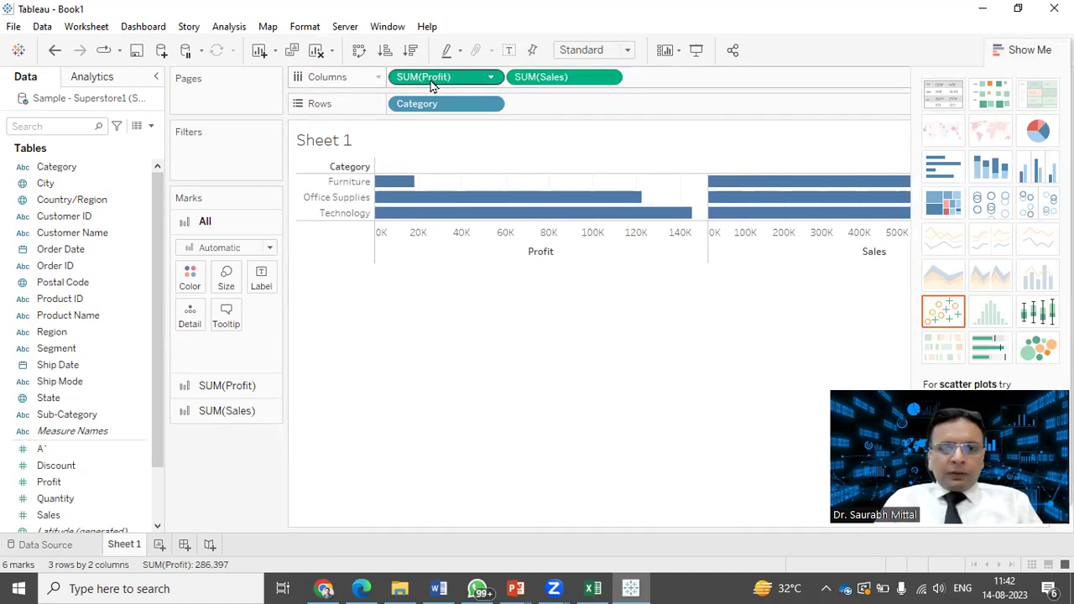
click(609, 78)
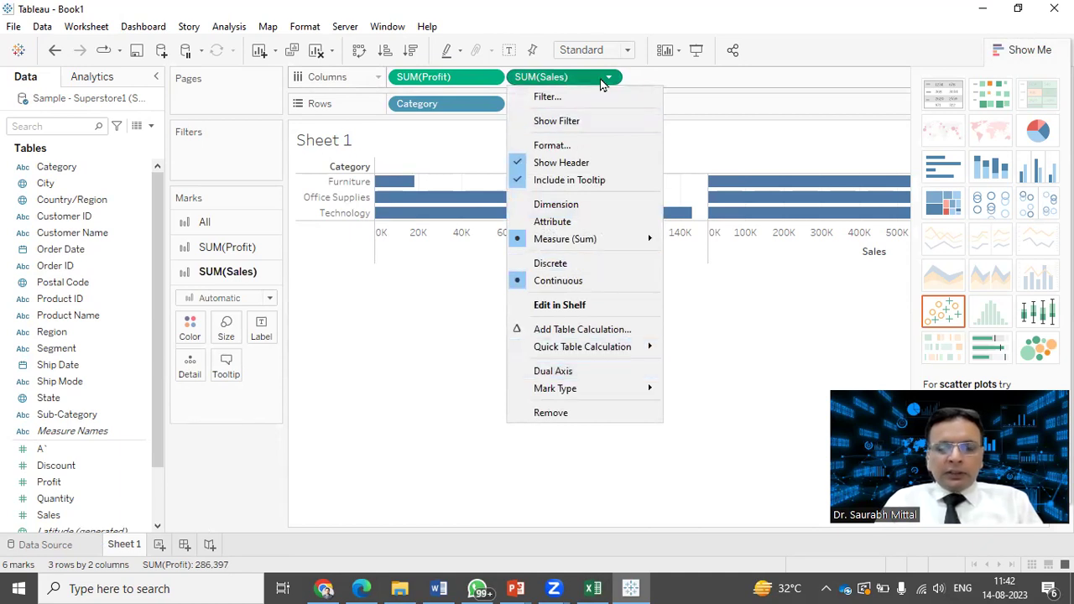
click(602, 374)
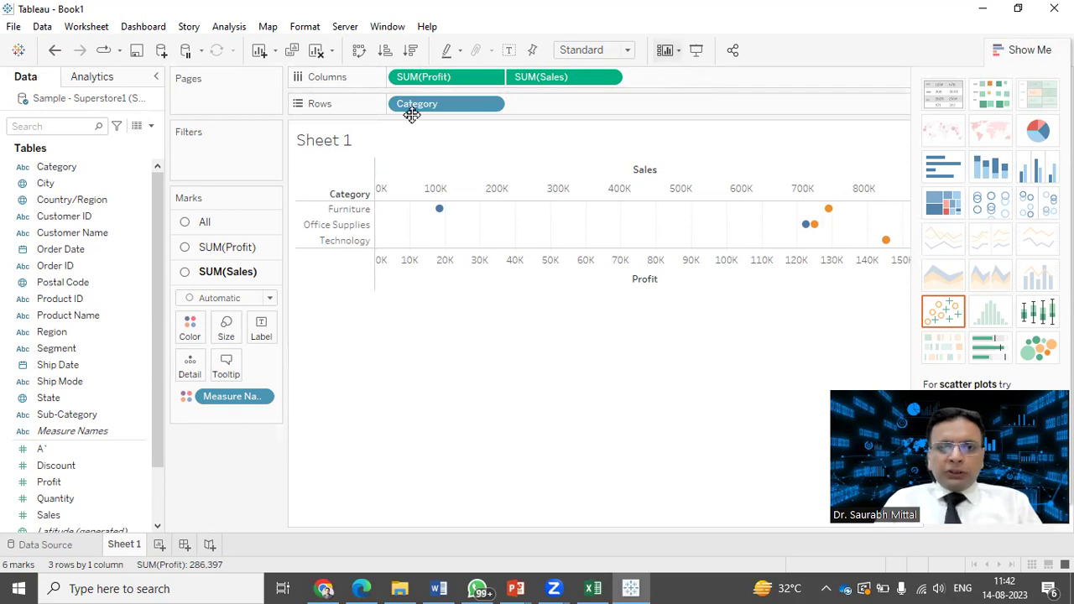
click(696, 50)
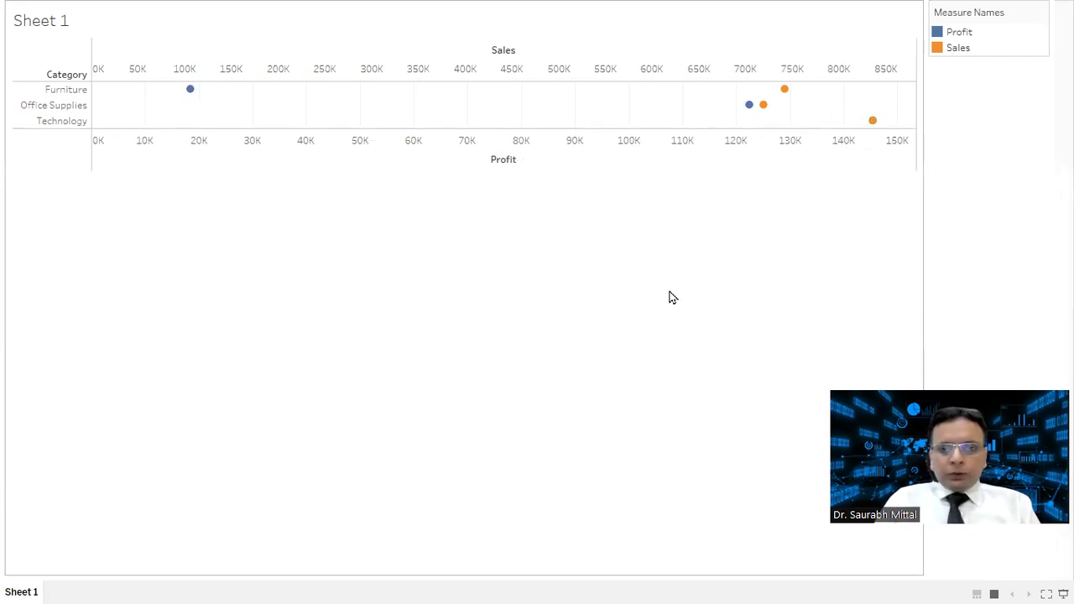
key(Escape)
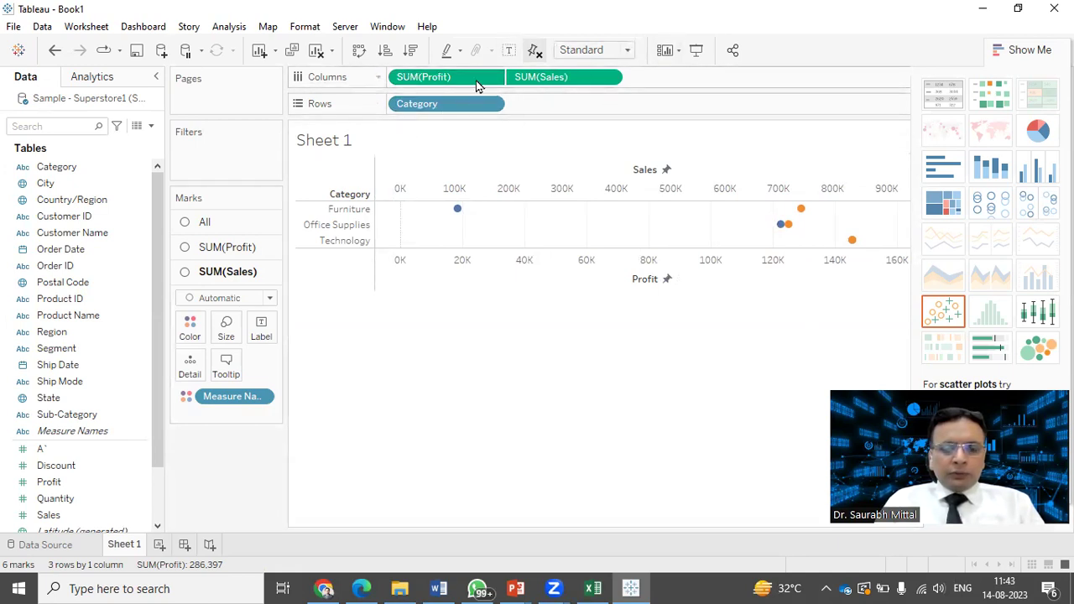
Swap rows and columns and remove Category from the chart.
click(360, 51)
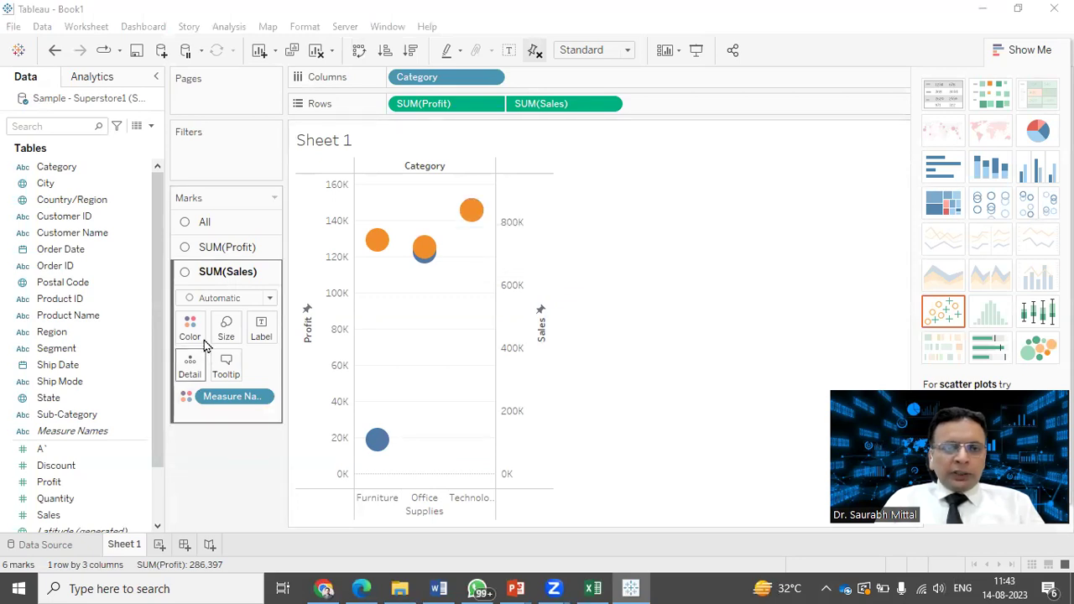
scroll(159, 403, down, 2)
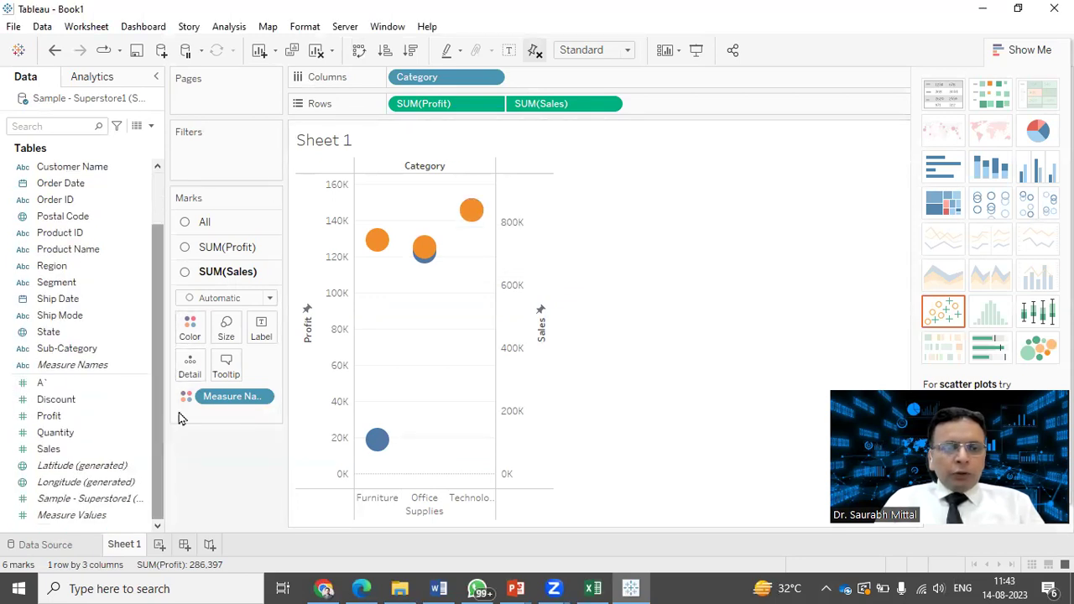
drag(430, 84, 211, 445)
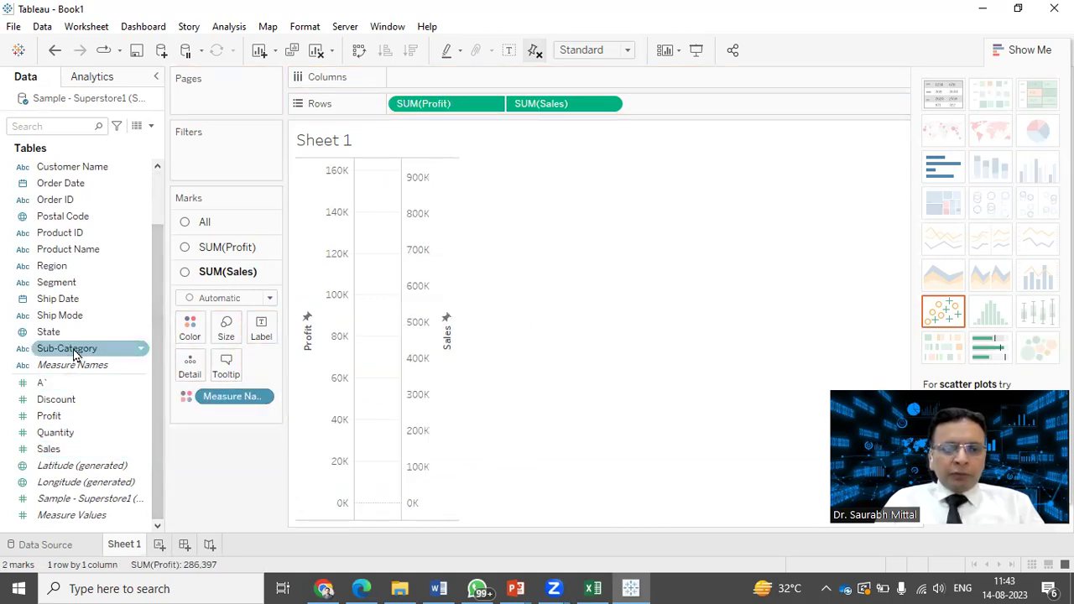
Spread the dots across the 17 Sub-Categories, widen the chart, and preview in Presentation Mode.
drag(74, 352, 504, 83)
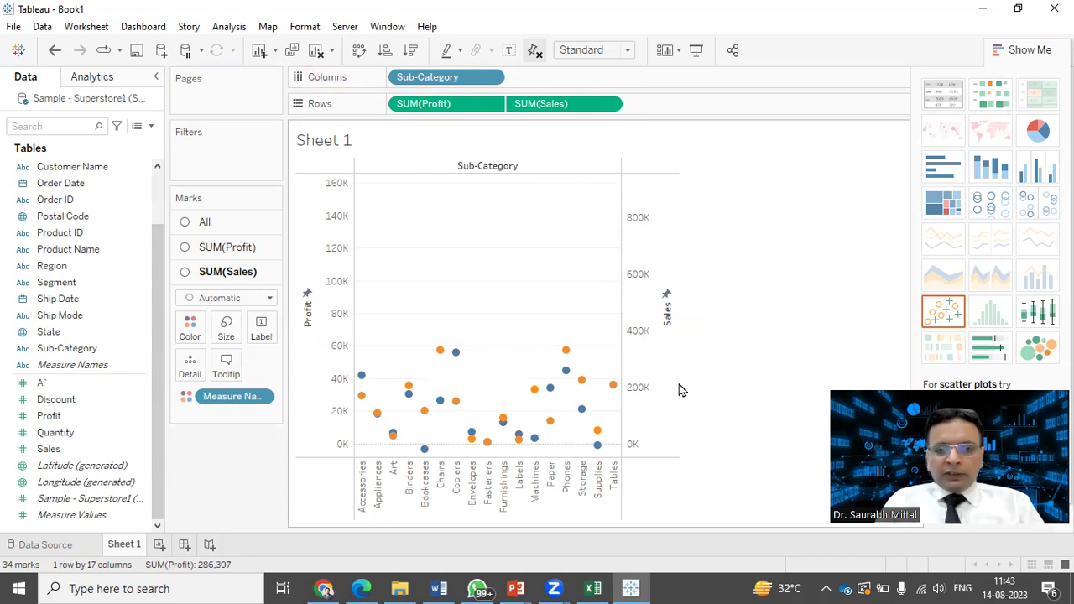
drag(682, 387, 814, 397)
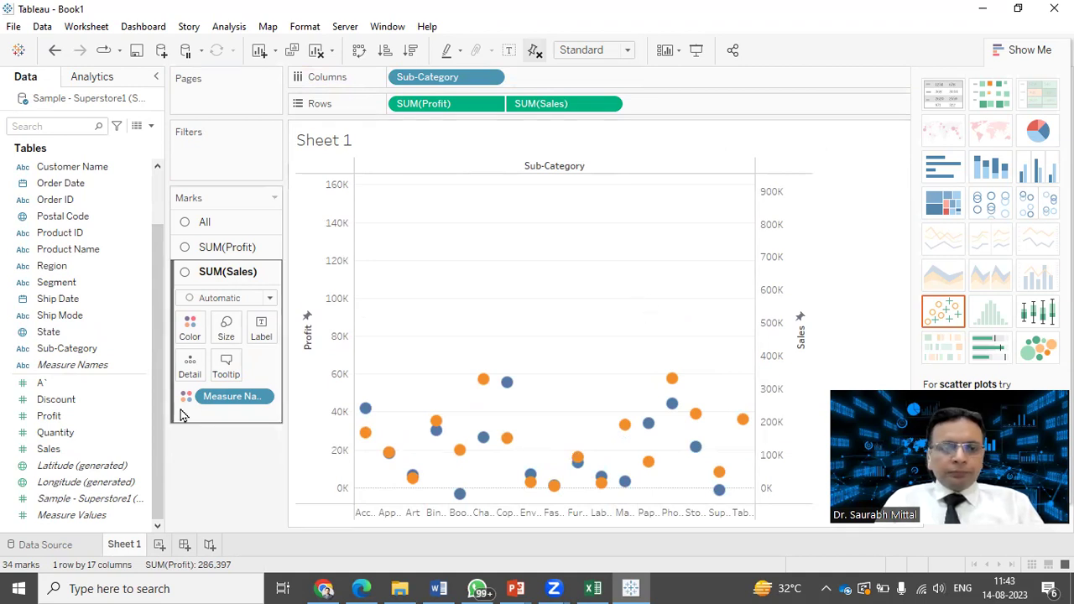
click(587, 106)
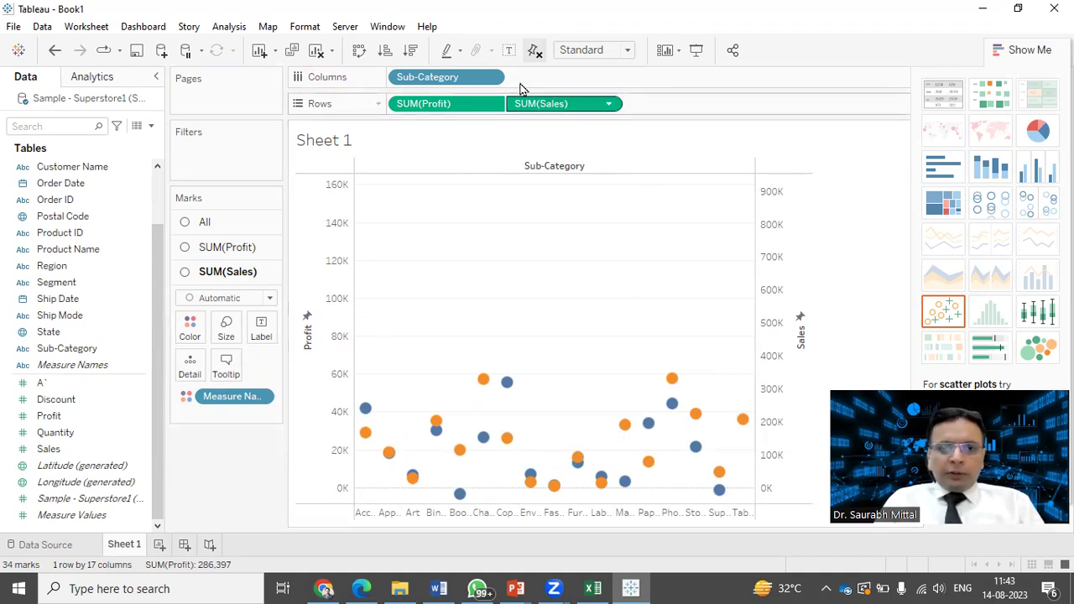
key(F7)
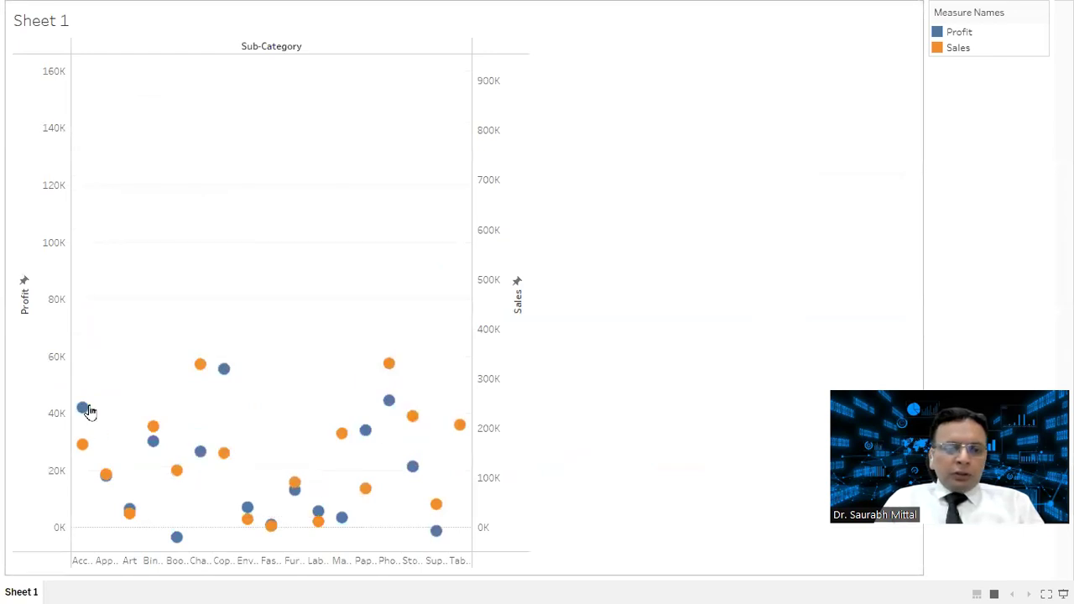
mouse_move(83, 447)
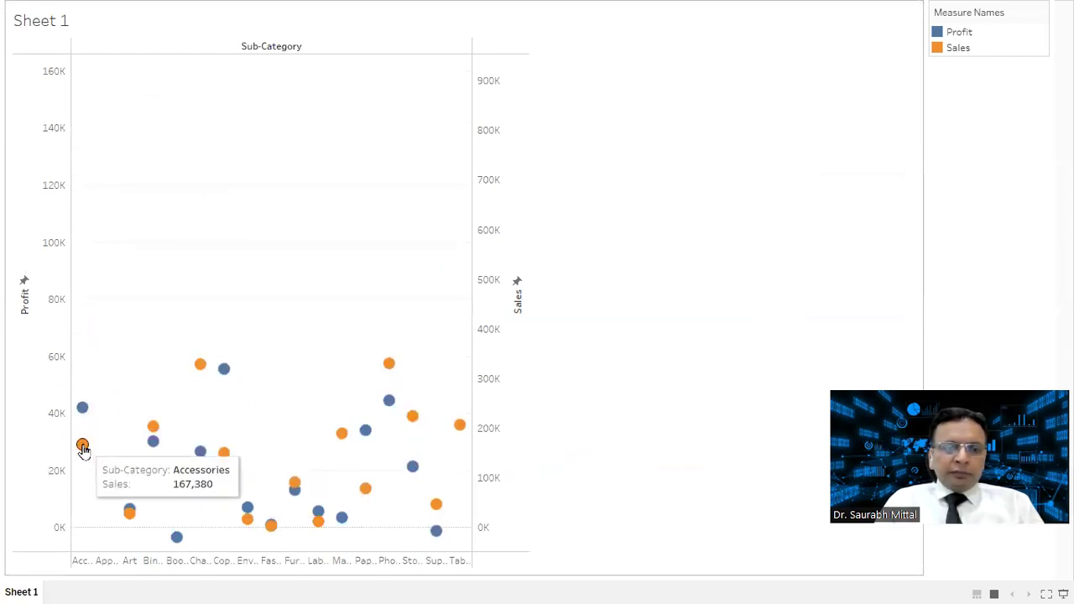
mouse_move(80, 410)
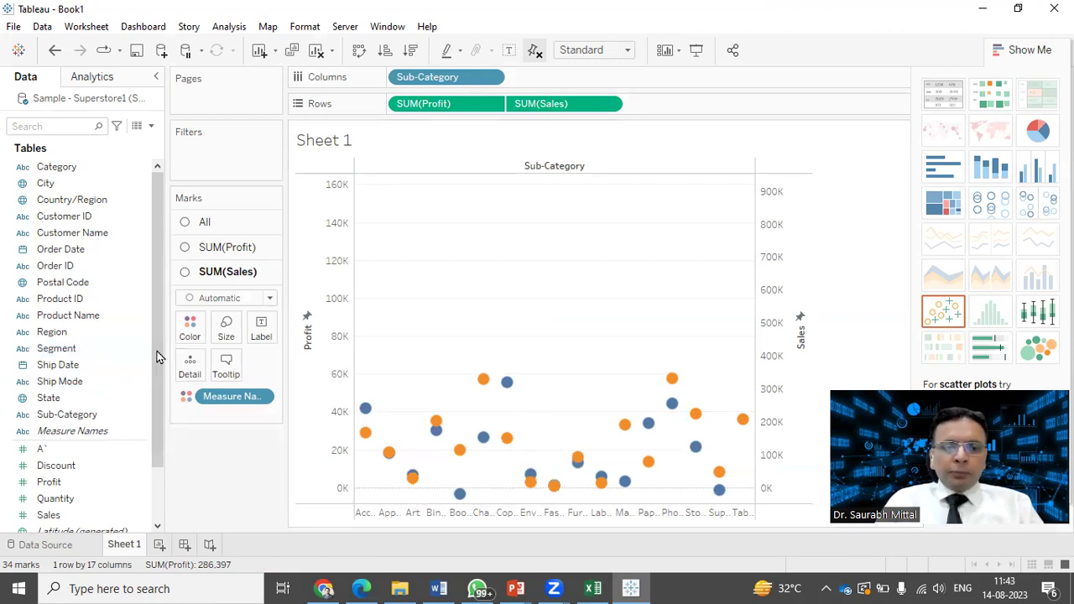
drag(156, 357, 162, 445)
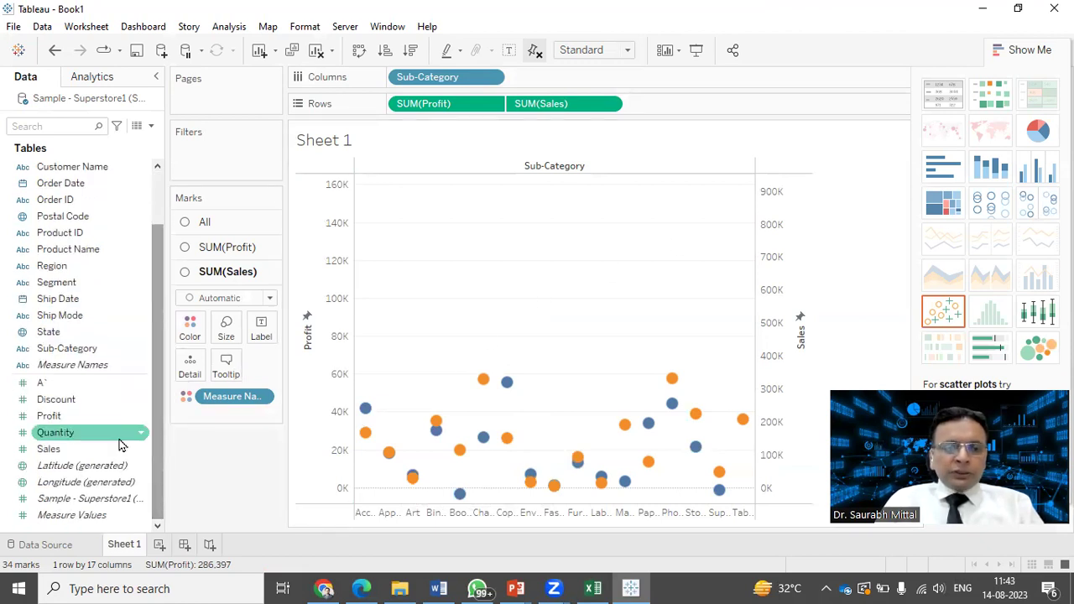
drag(48, 419, 265, 334)
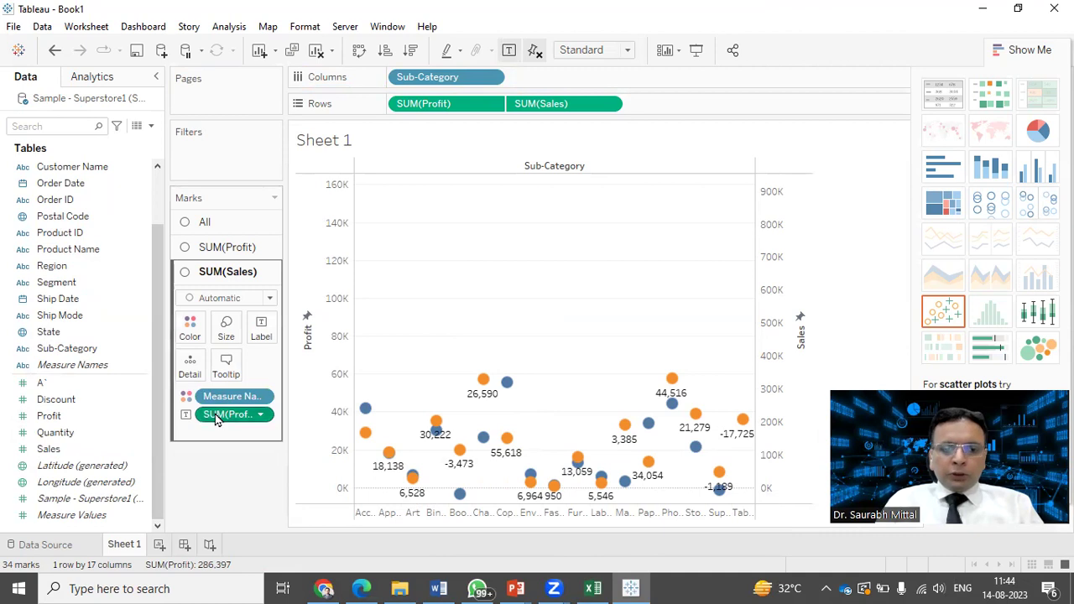
drag(216, 420, 211, 500)
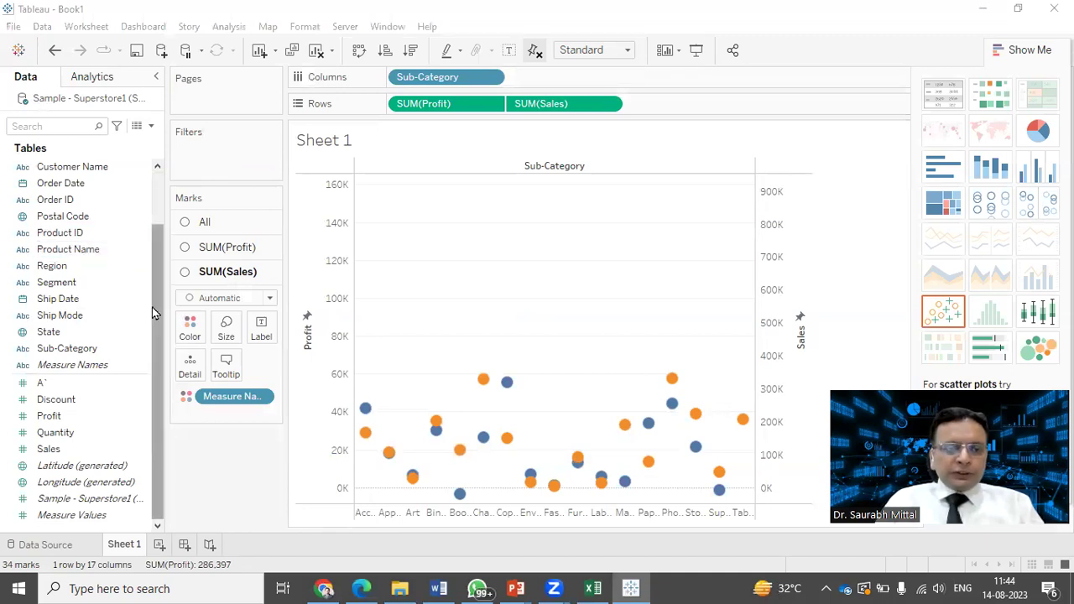
Put YEAR(Order Date) on the Pages shelf.
drag(156, 311, 176, 233)
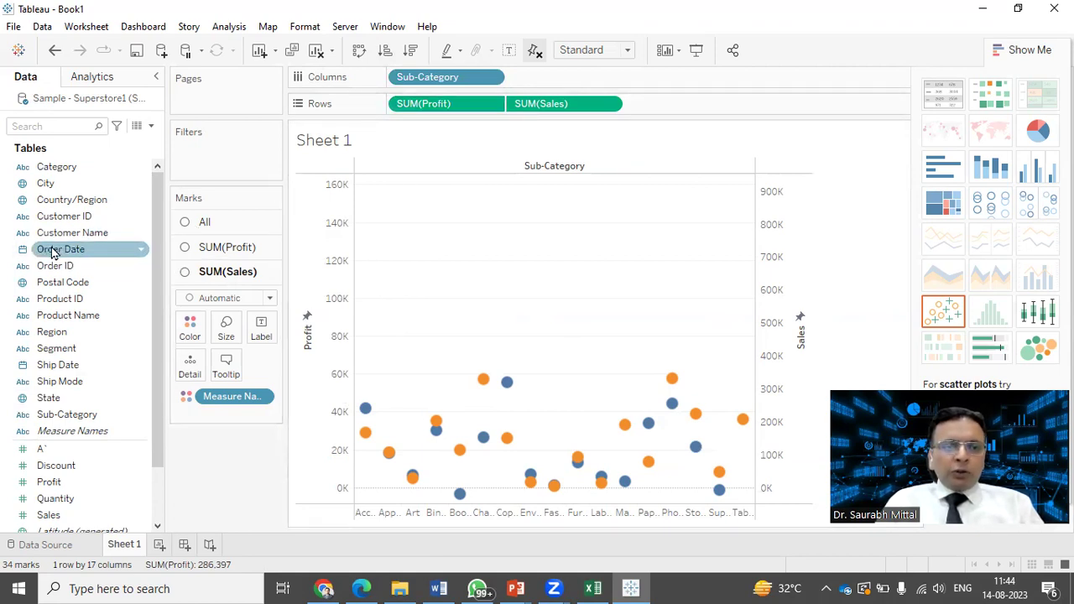
drag(48, 255, 192, 80)
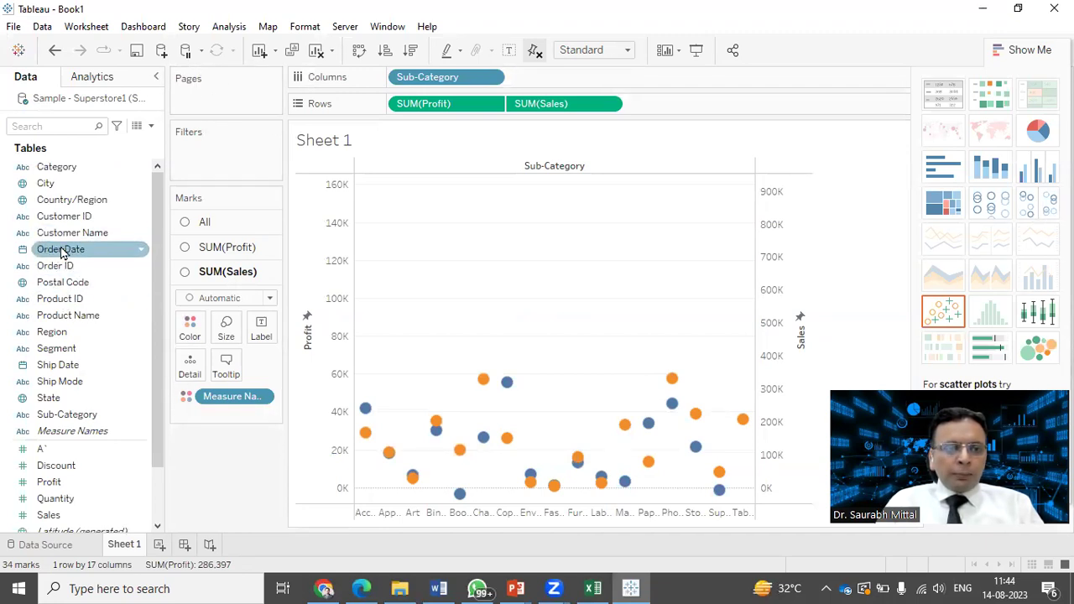
drag(60, 250, 212, 103)
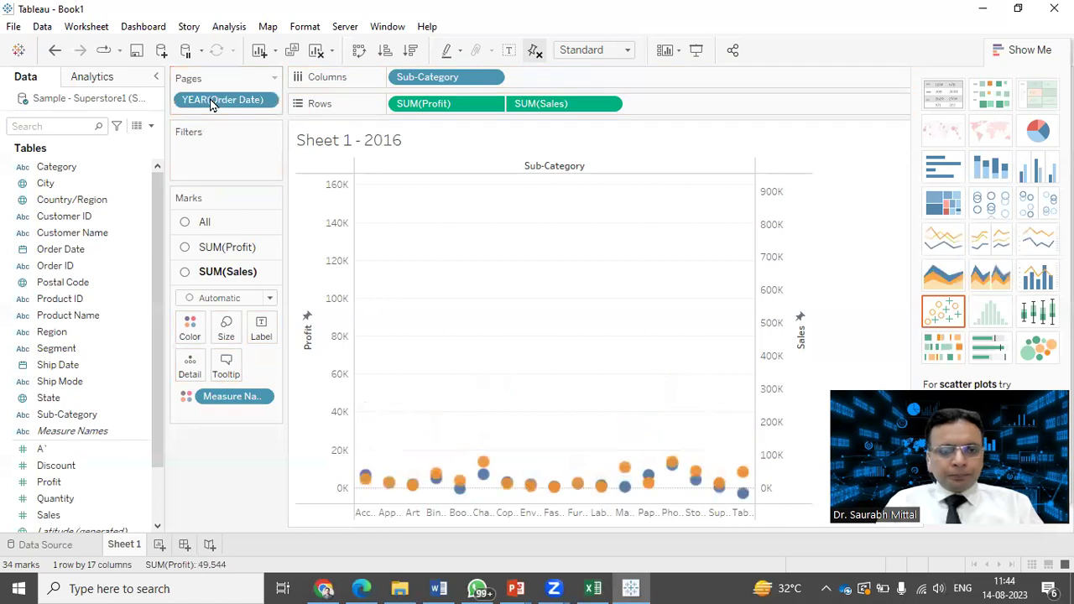
Play the yearly pages through to 2019, then bring up the YEAR(Order Date) pill menu.
click(1024, 49)
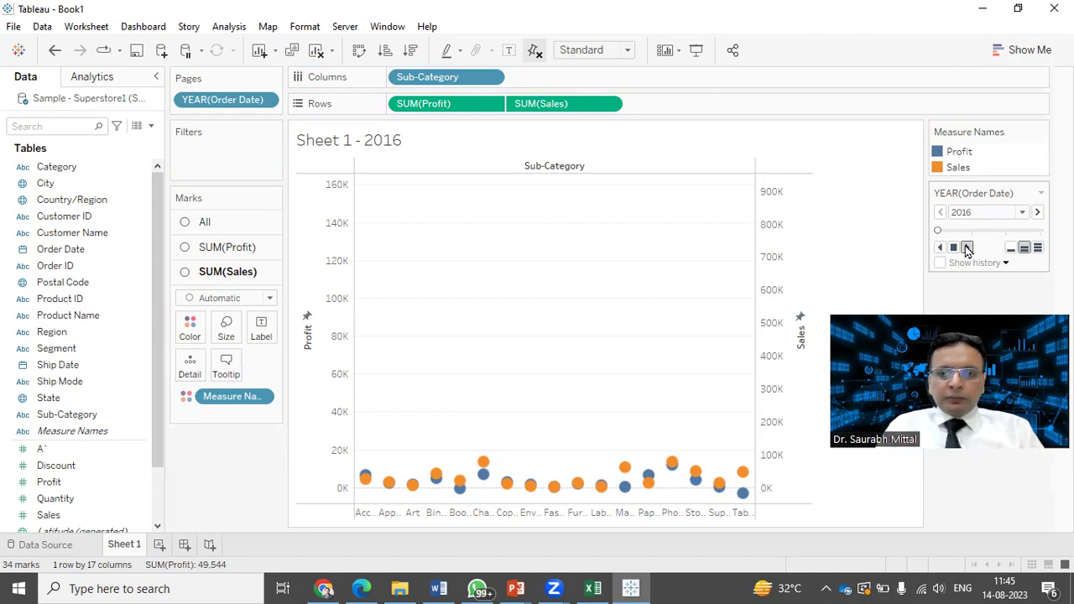
click(967, 248)
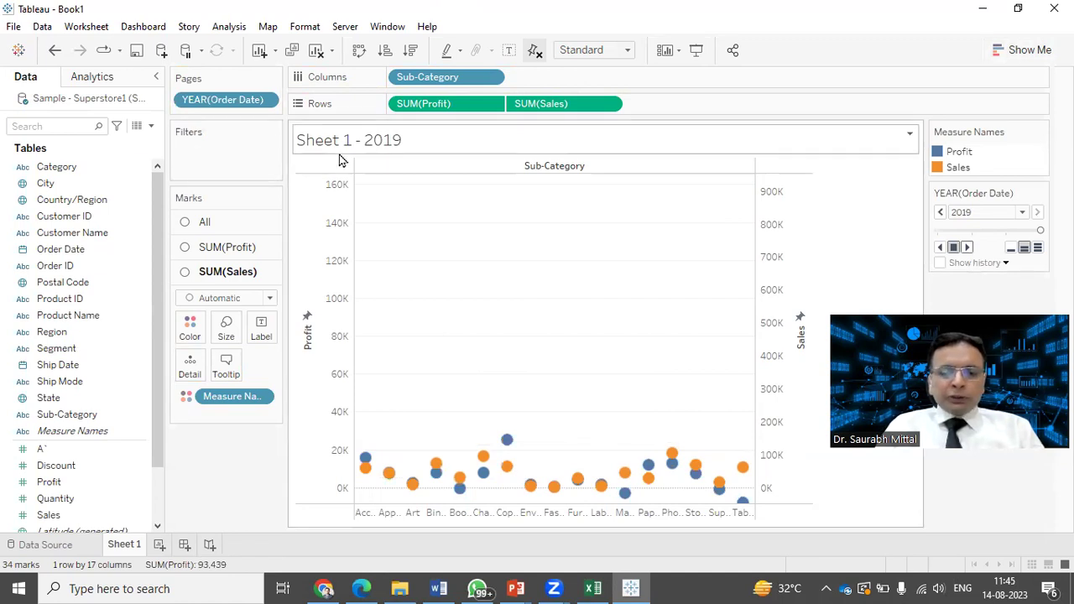
click(267, 101)
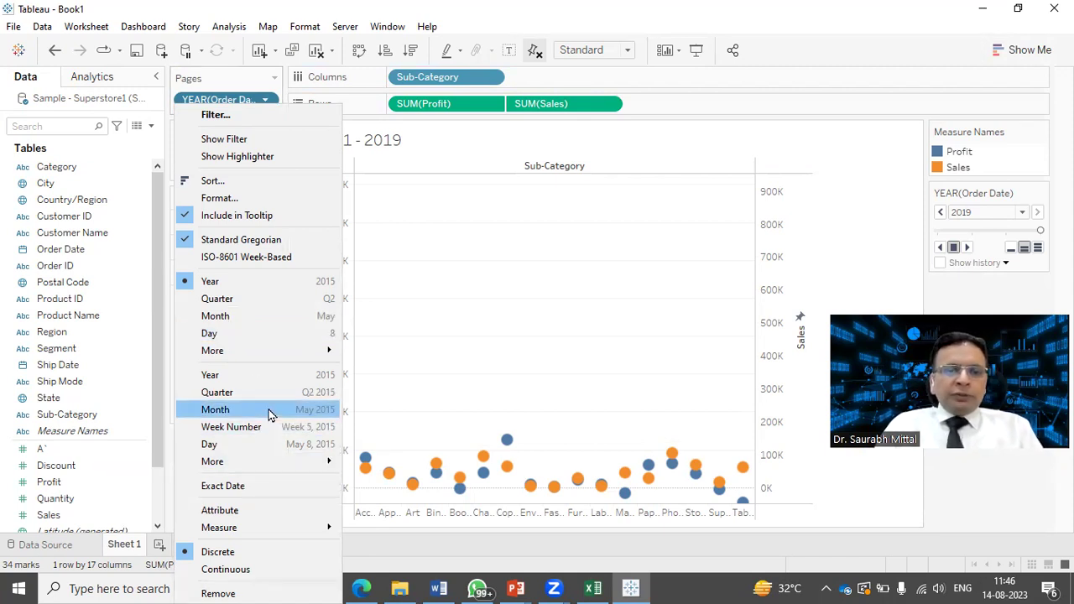
Page by MONTH(Order Date) and play the months from January 2016 onward to July 2019.
click(215, 410)
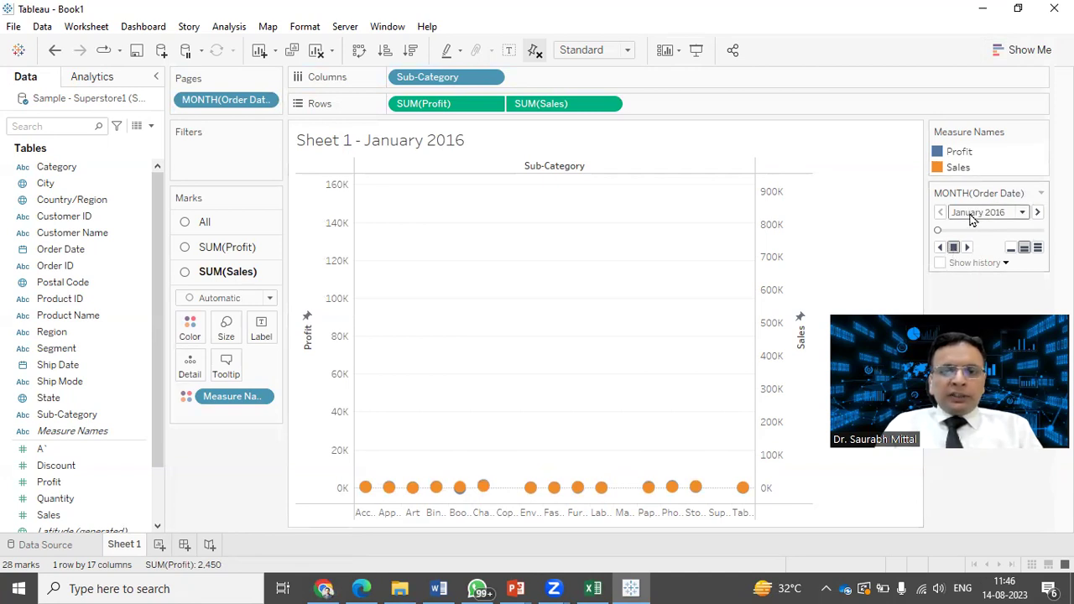
click(1023, 216)
scroll(1009, 294, down, 6)
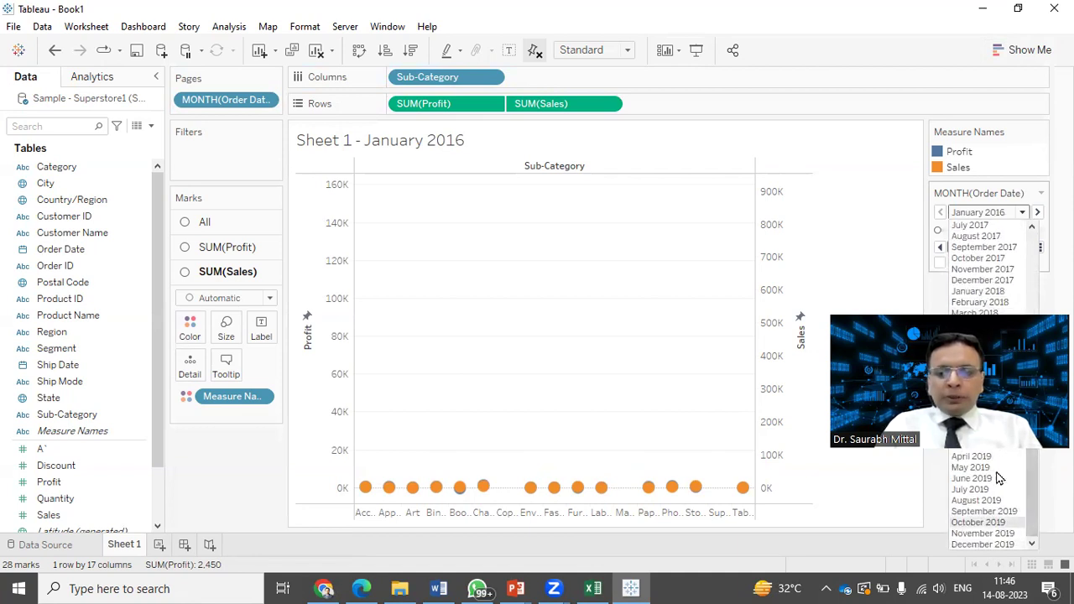
click(897, 203)
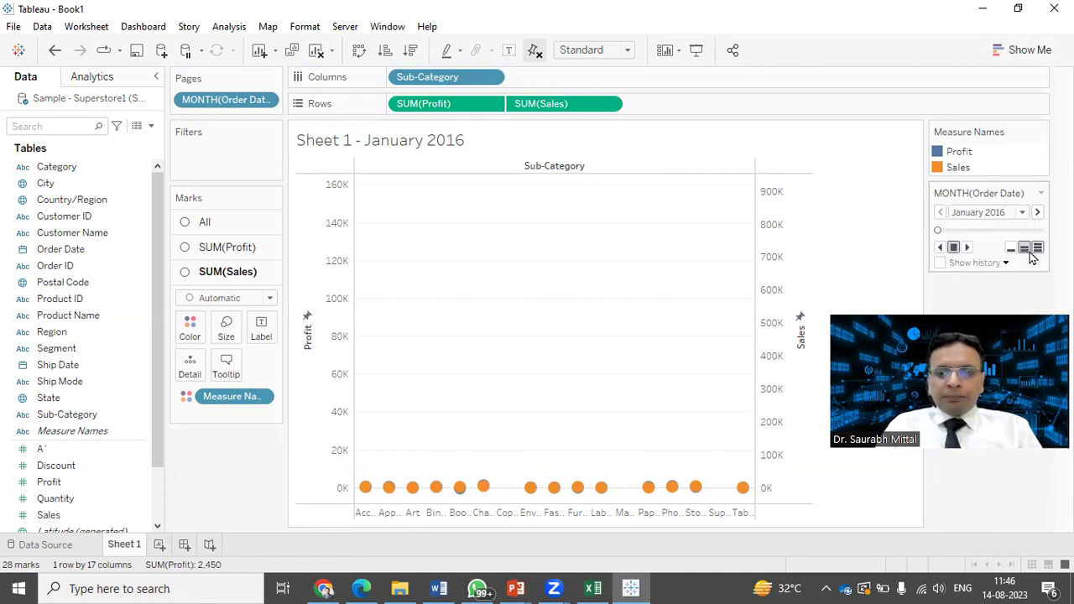
click(967, 249)
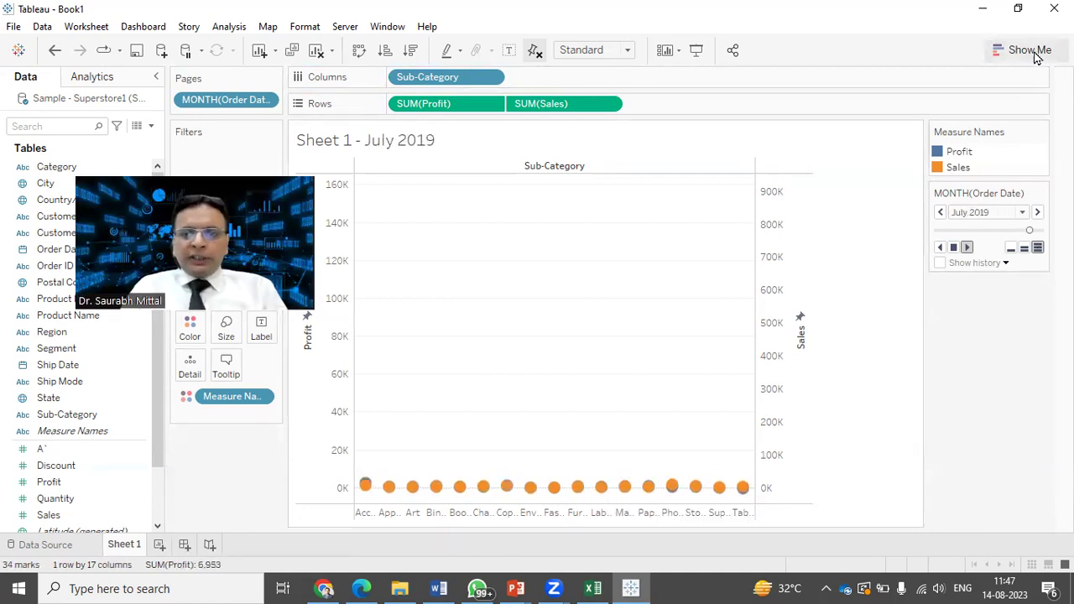
Stop playback, switch to a monthly line chart, and put Sales and Profit on a dual axis.
click(954, 247)
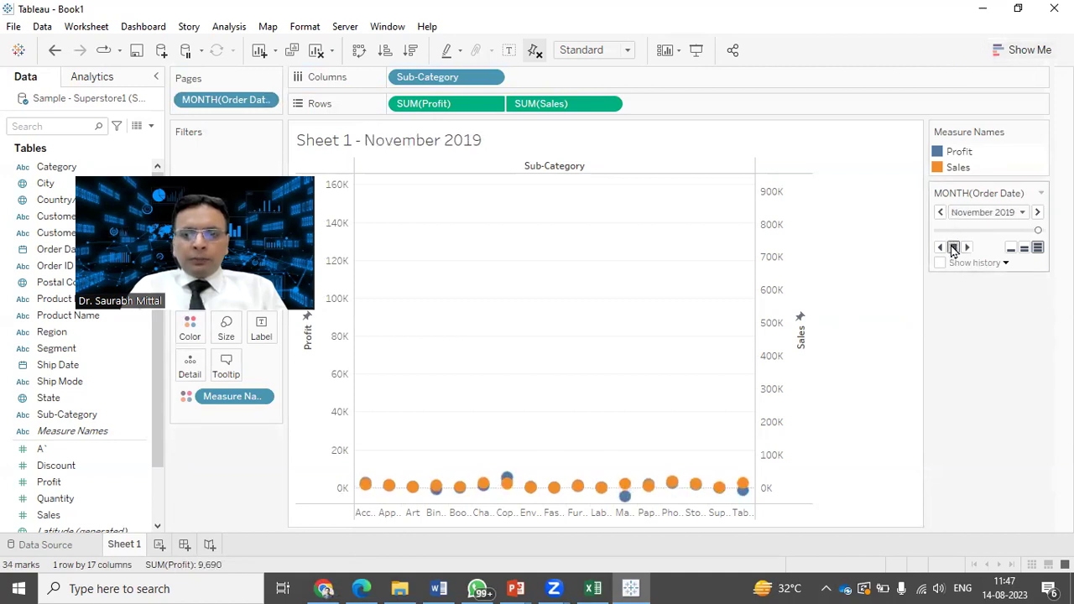
click(1029, 51)
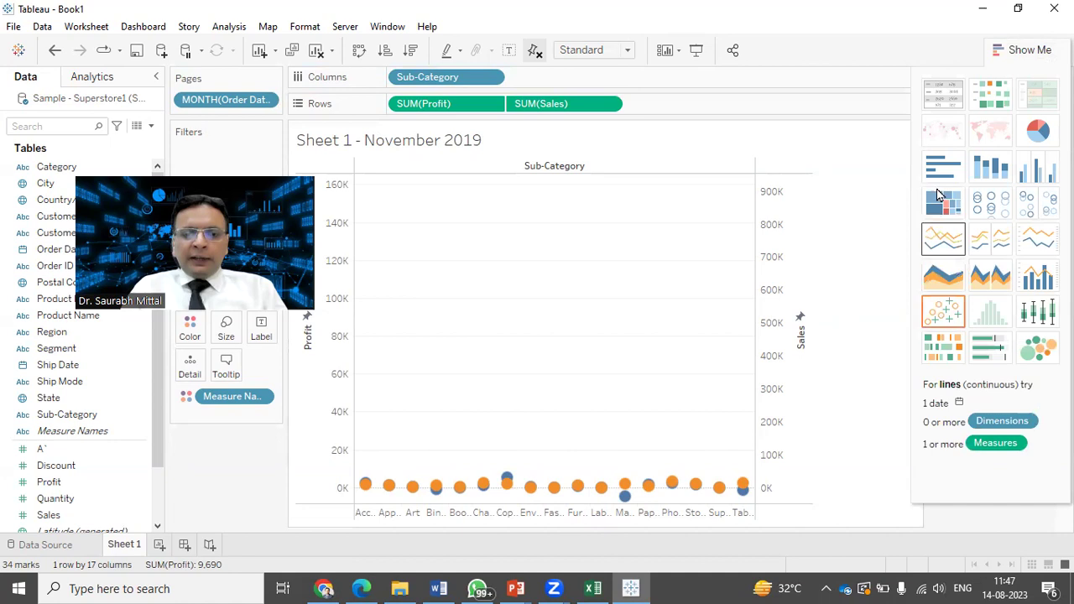
click(937, 240)
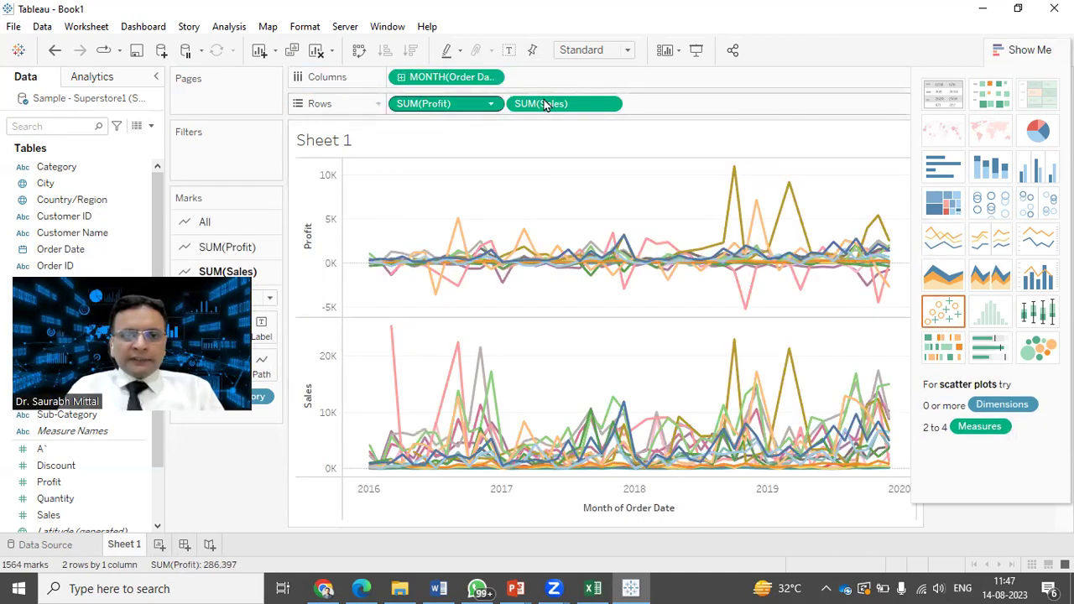
click(608, 105)
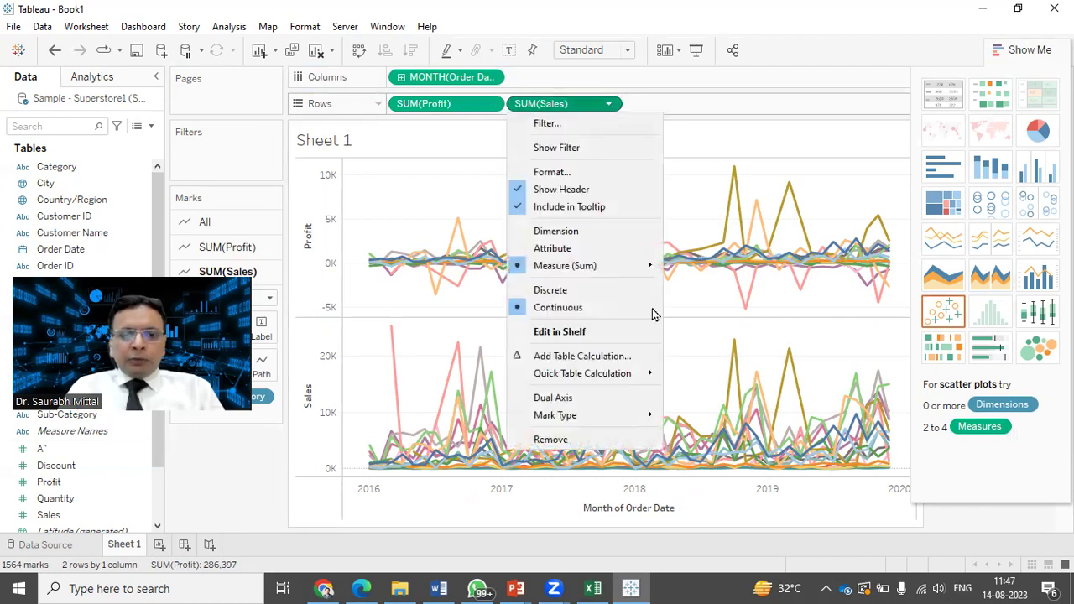
click(584, 406)
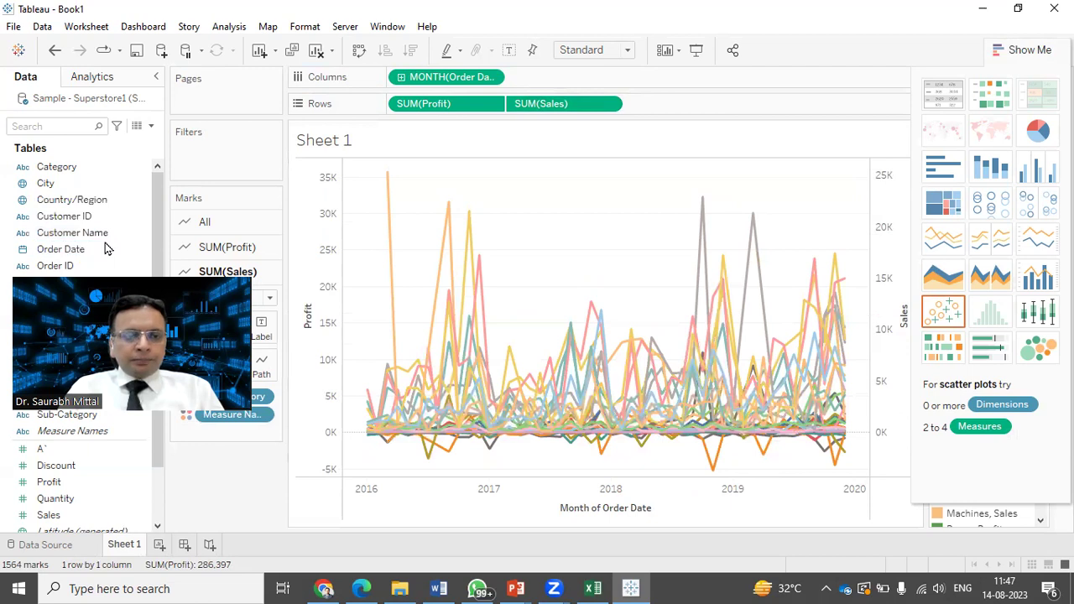
Remove Measure Names, Sub-Category and Profit, and colour the Sales lines by Category.
drag(237, 420, 224, 489)
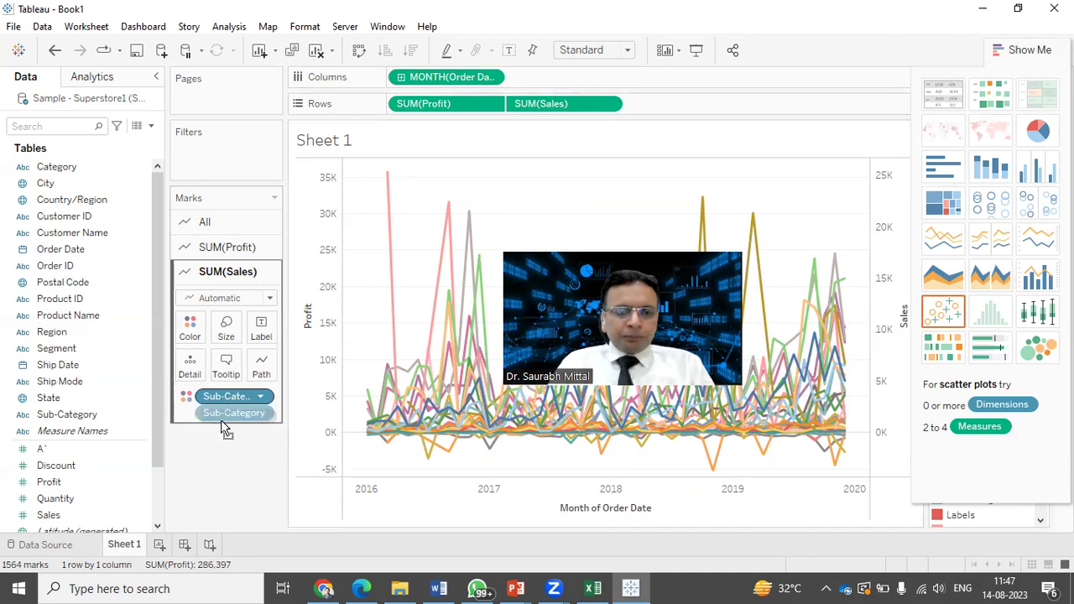
drag(239, 399, 243, 483)
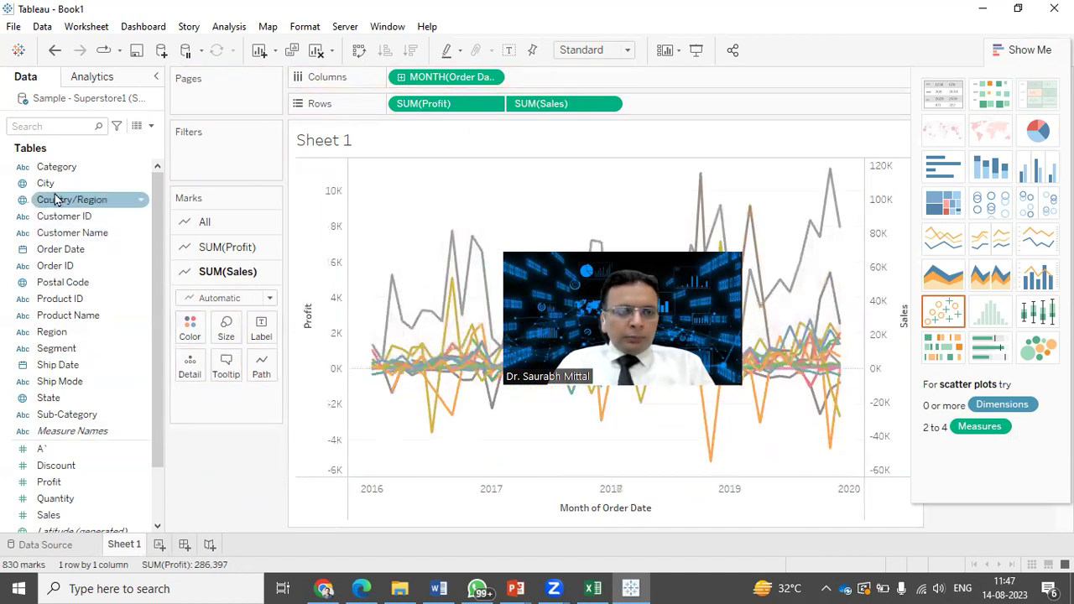
drag(55, 171, 191, 336)
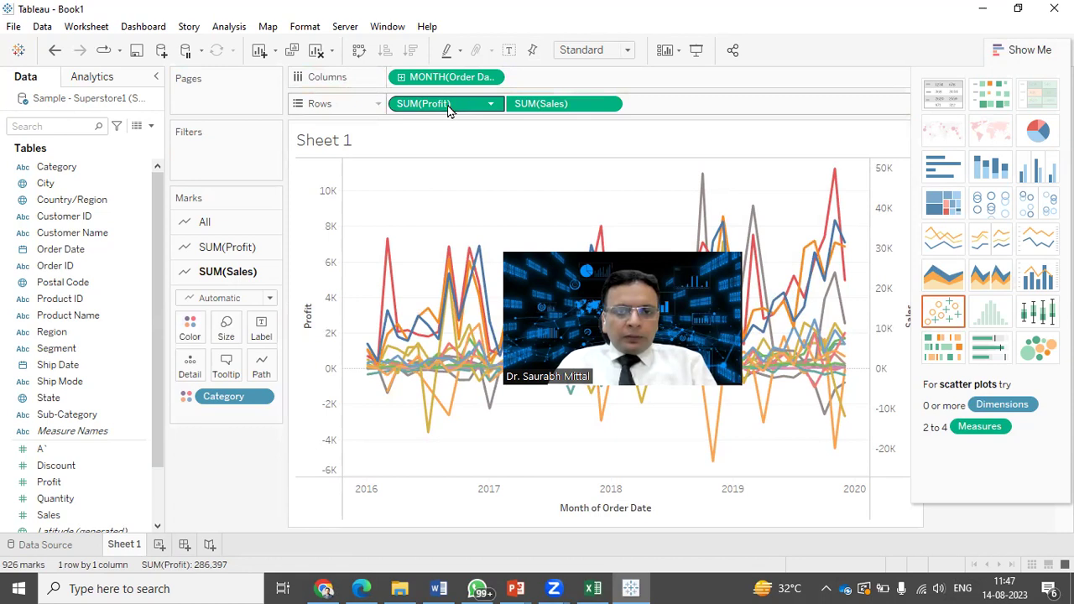
drag(449, 104, 234, 485)
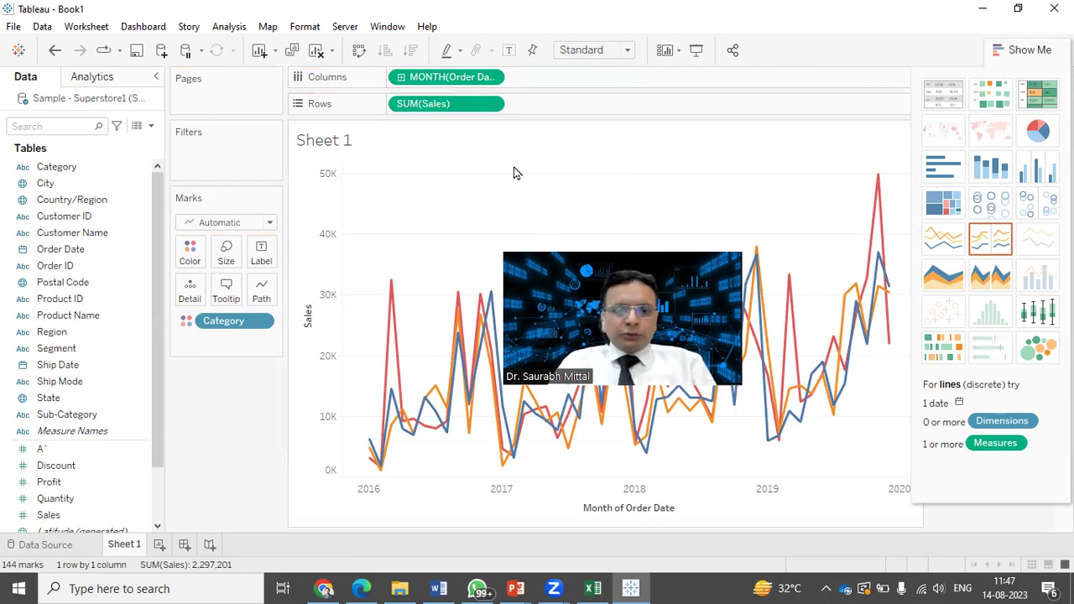
Hide Show Me and place Order Date on the Pages shelf.
mouse_move(391, 356)
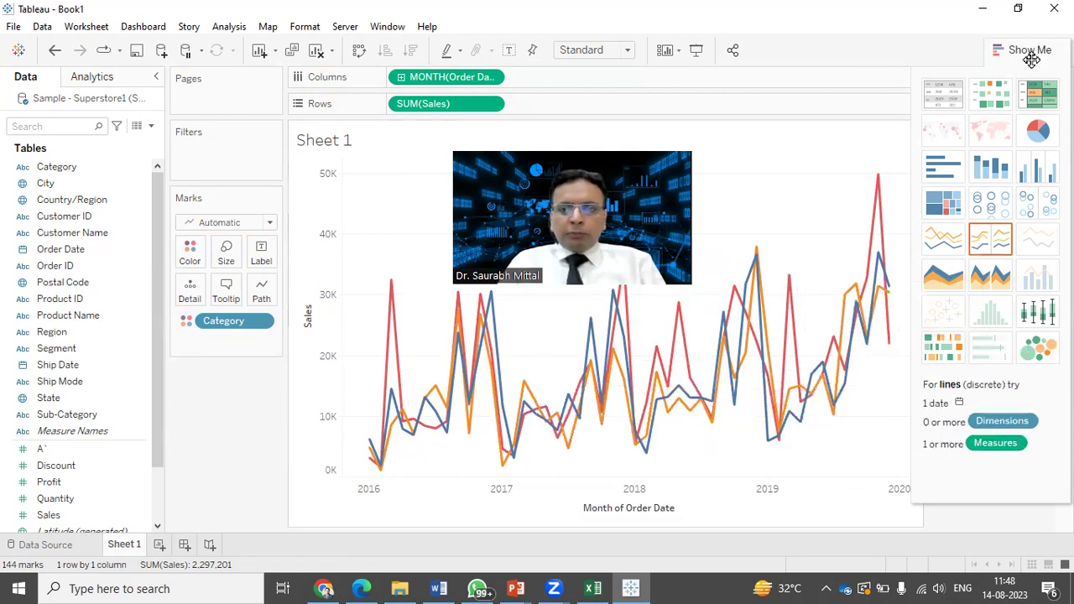
click(1031, 52)
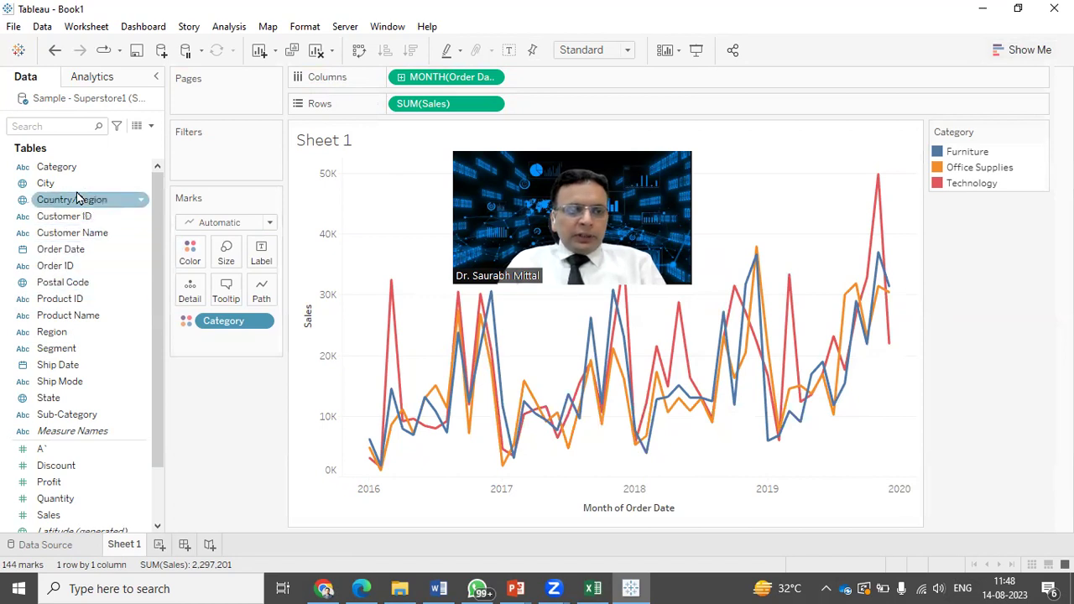
drag(80, 249, 201, 101)
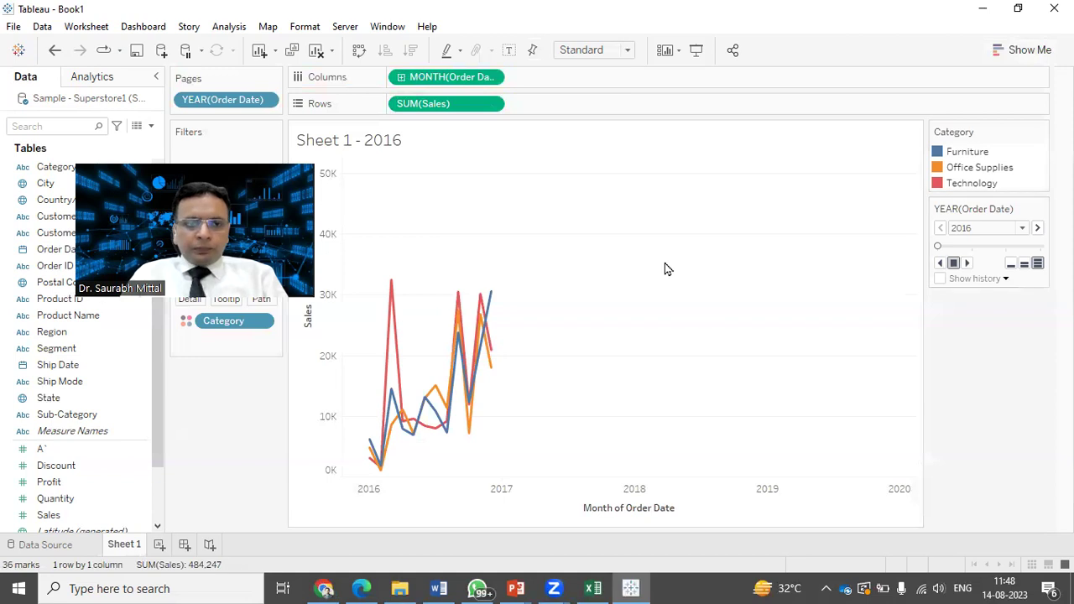
Change the pages date level to custom Month / Year and play the animation.
click(265, 100)
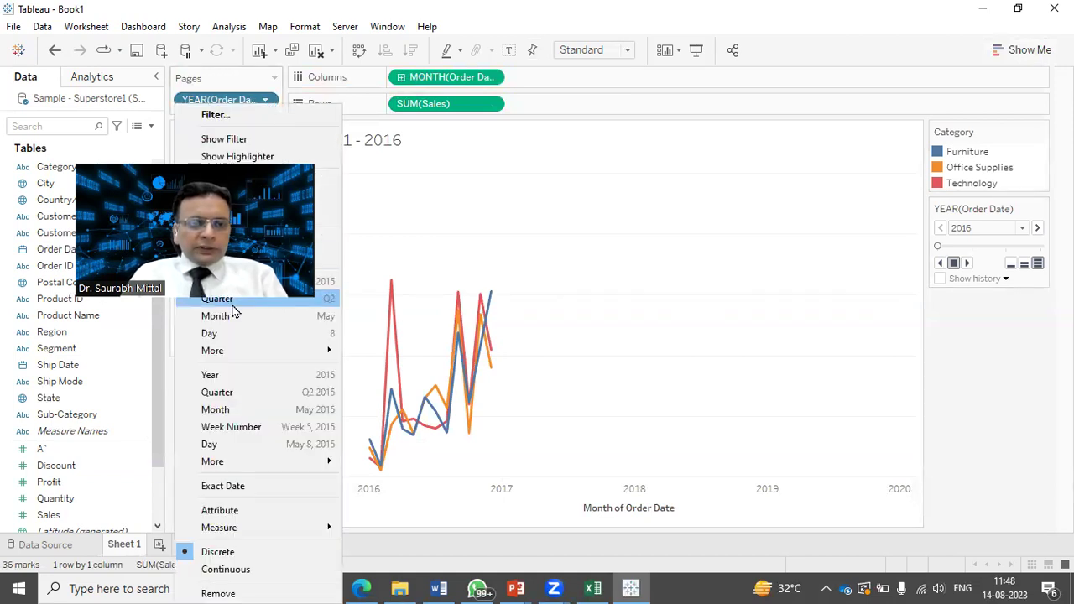
mouse_move(273, 352)
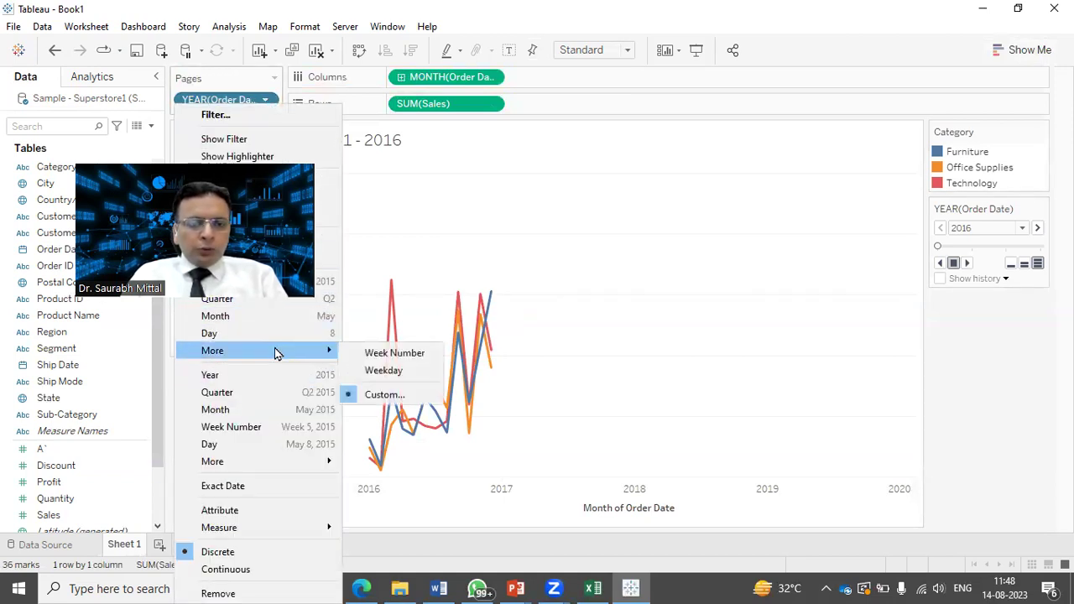
click(382, 396)
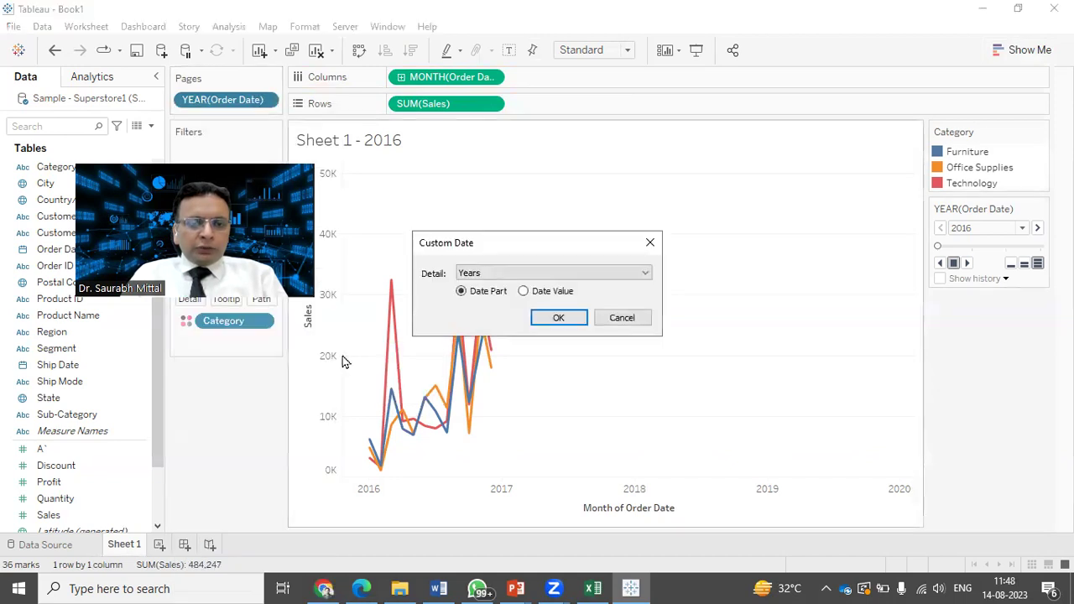
click(520, 274)
click(514, 356)
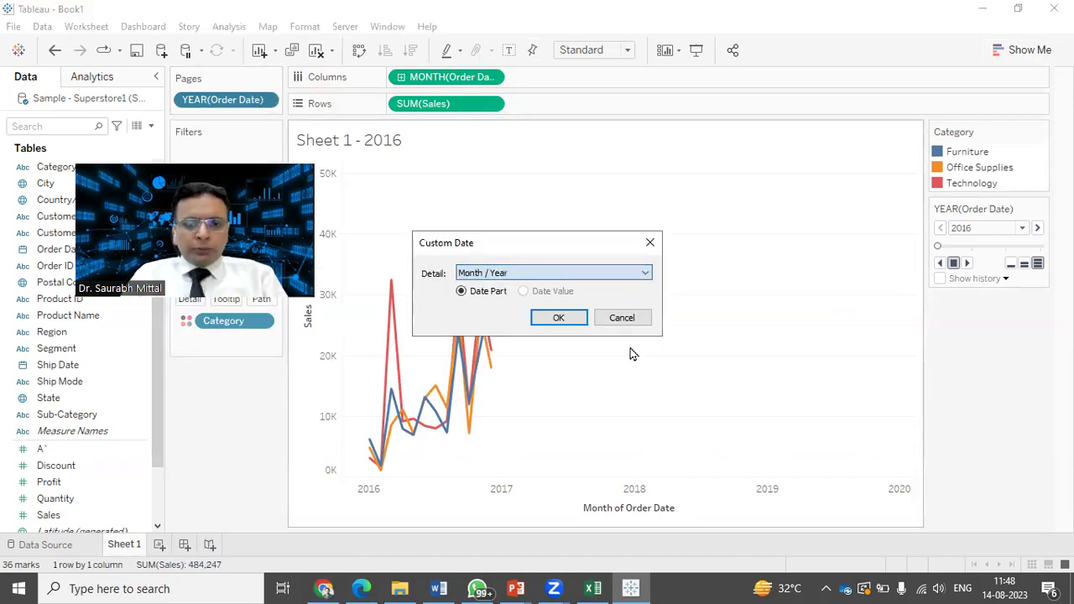
click(561, 317)
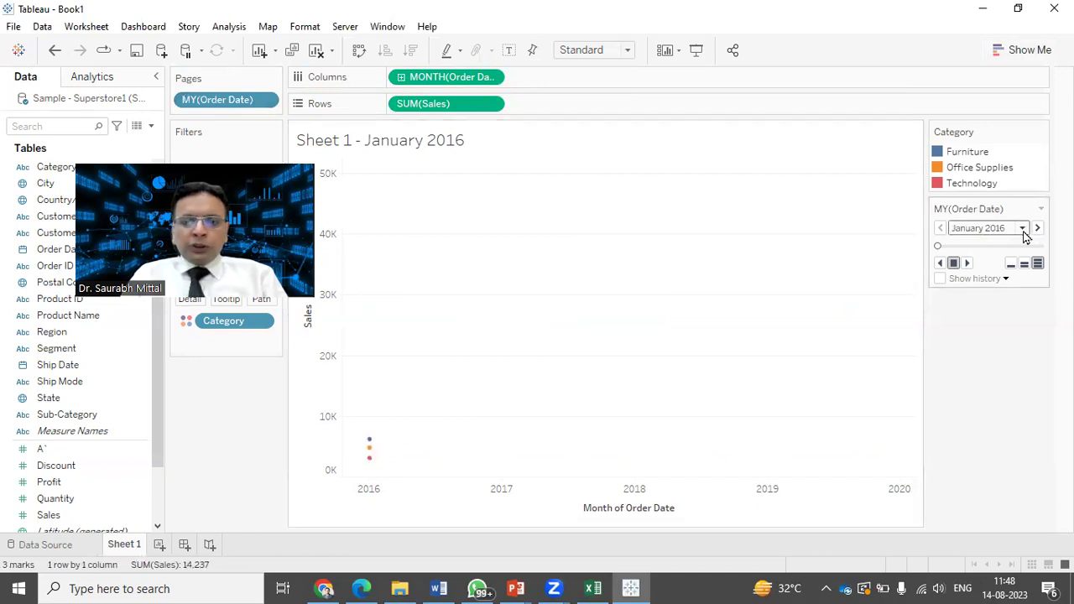
click(968, 264)
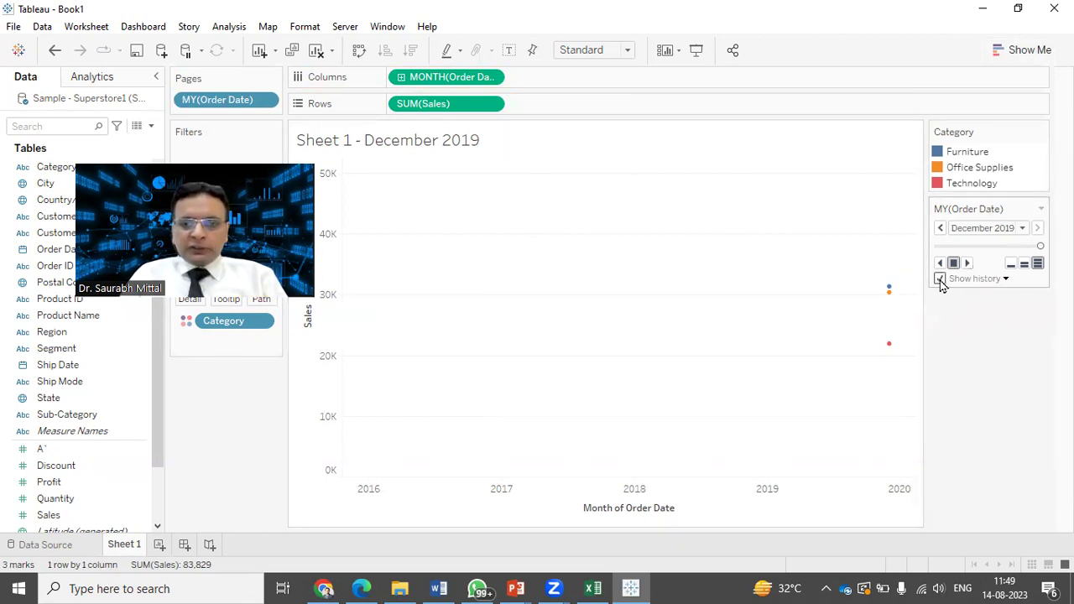
Enable Show history for All marks on the pages card and replay the animation.
click(940, 278)
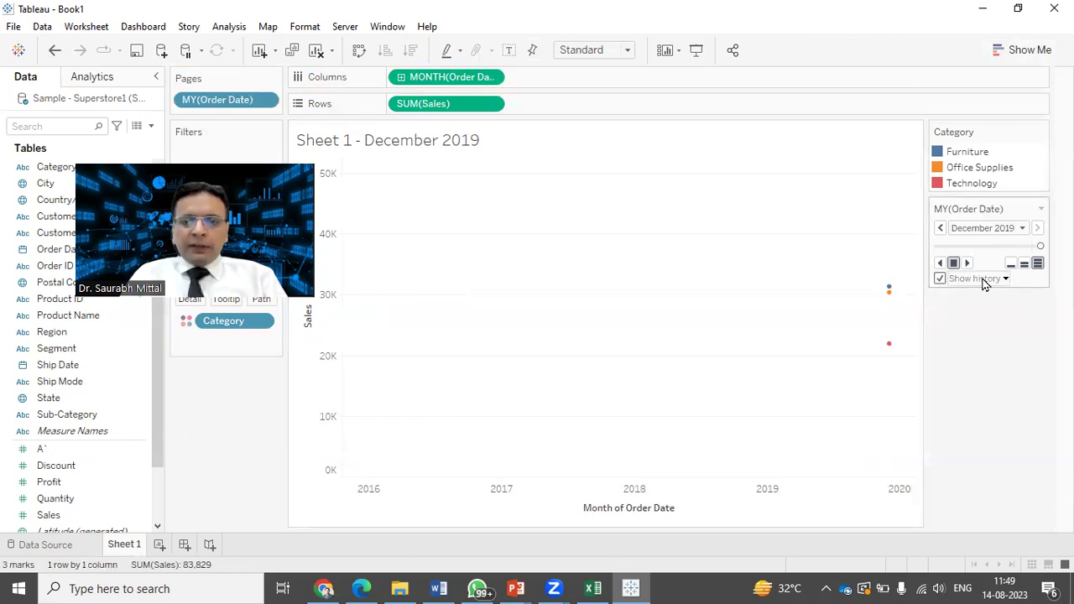
click(1005, 278)
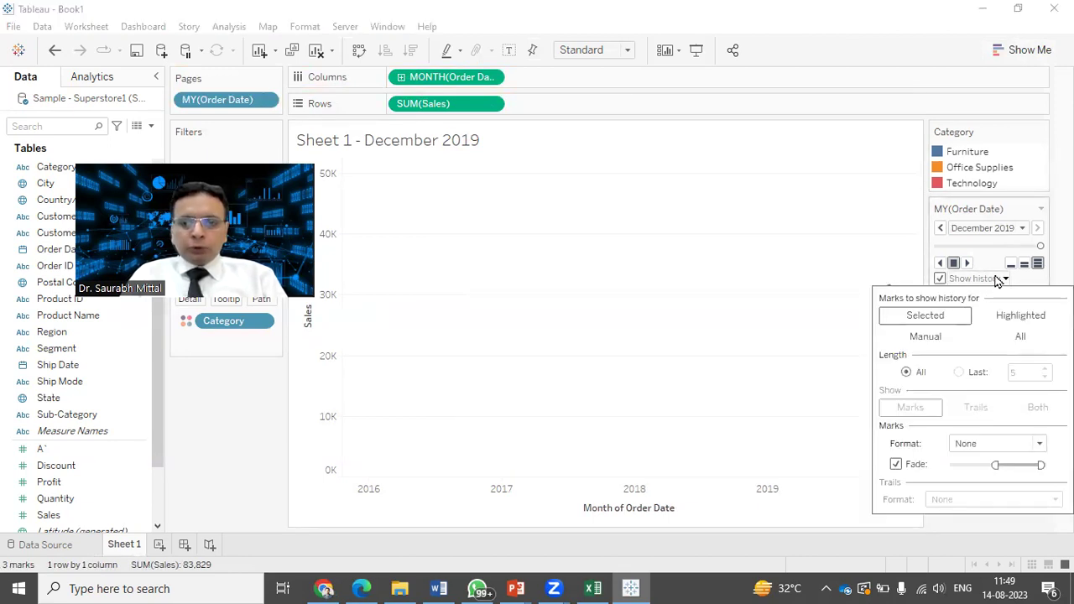
click(1011, 340)
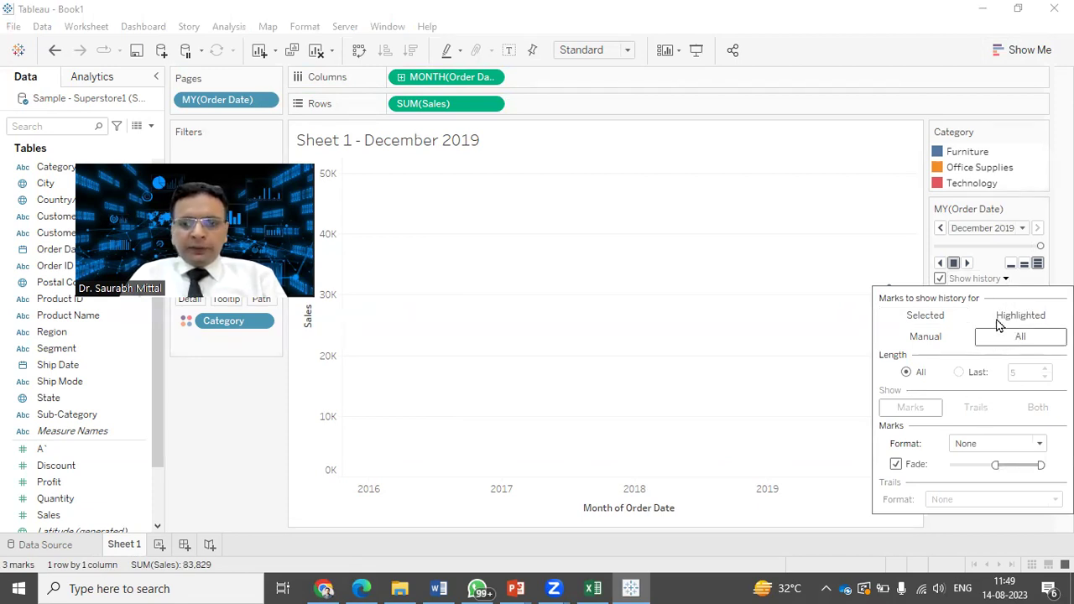
click(959, 234)
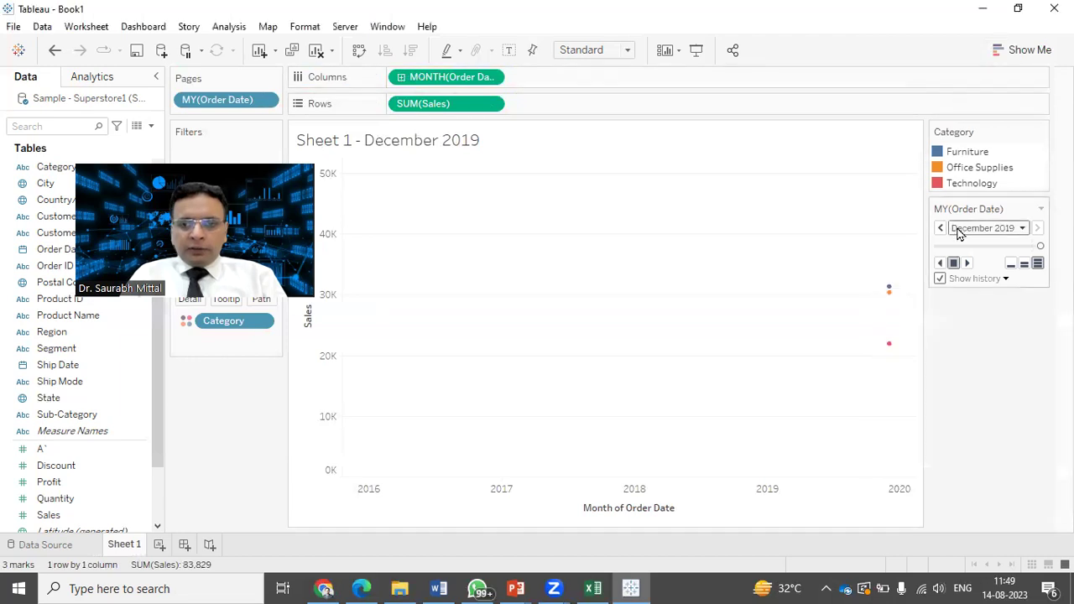
click(967, 264)
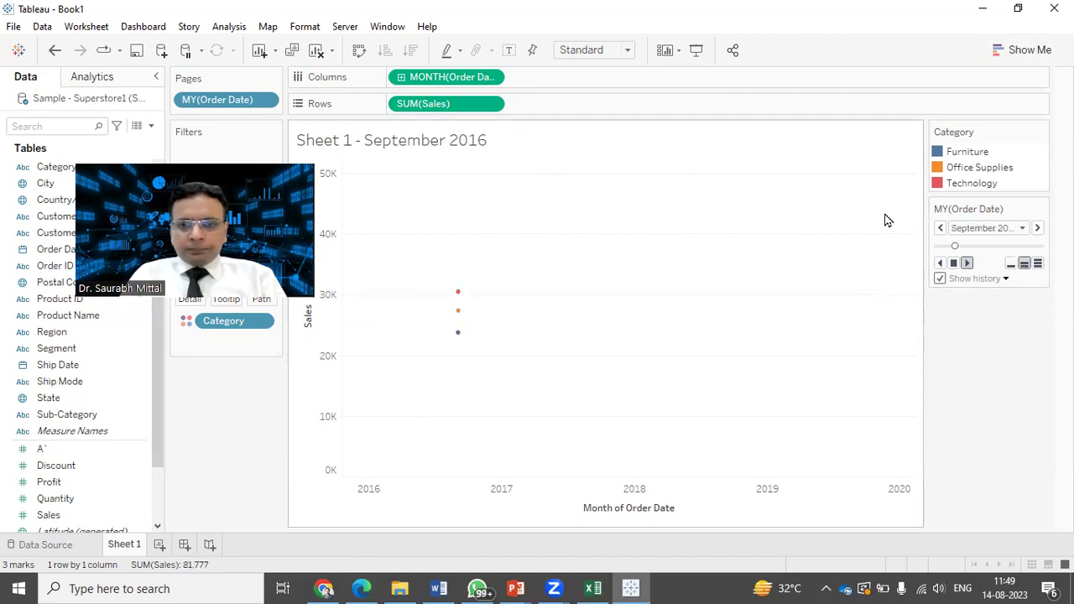
Preview discrete and continuous monthly line layouts in Show Me, then return MY(Order Date) to Pages.
click(1019, 49)
click(946, 241)
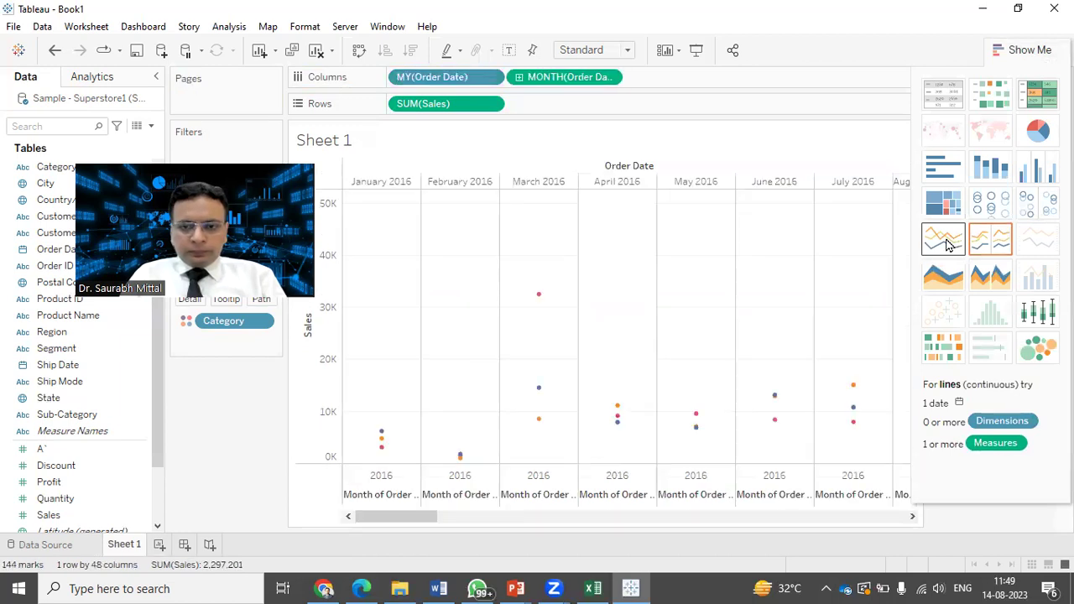
click(997, 243)
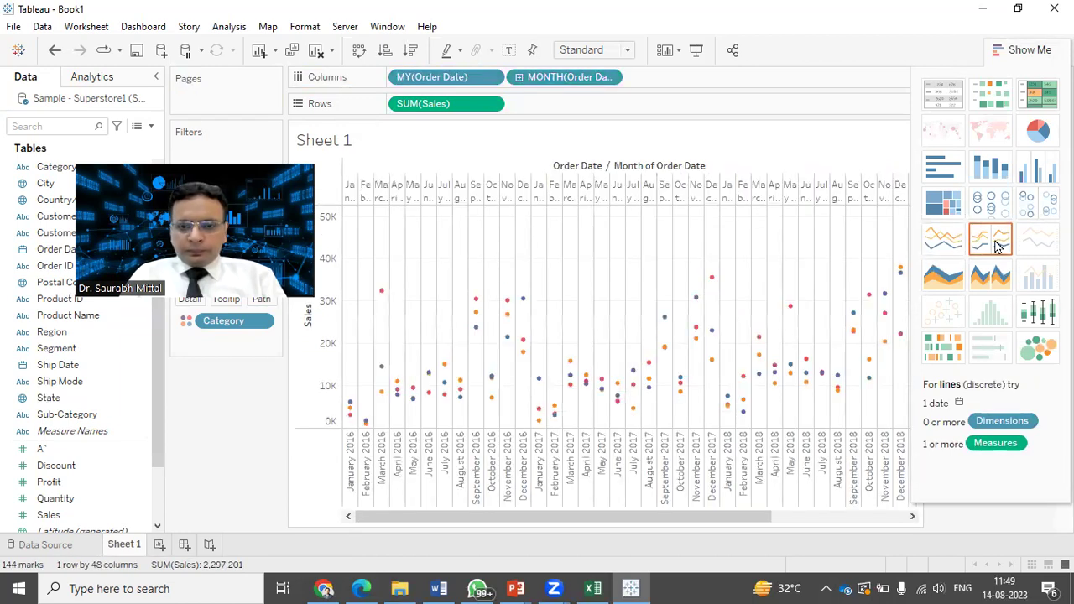
click(932, 243)
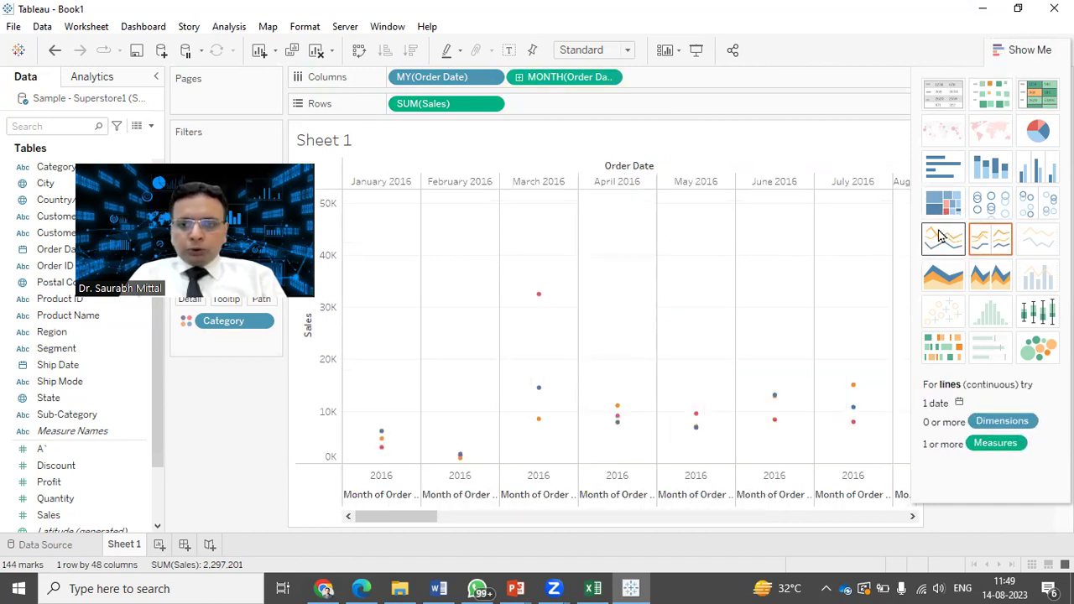
click(1024, 50)
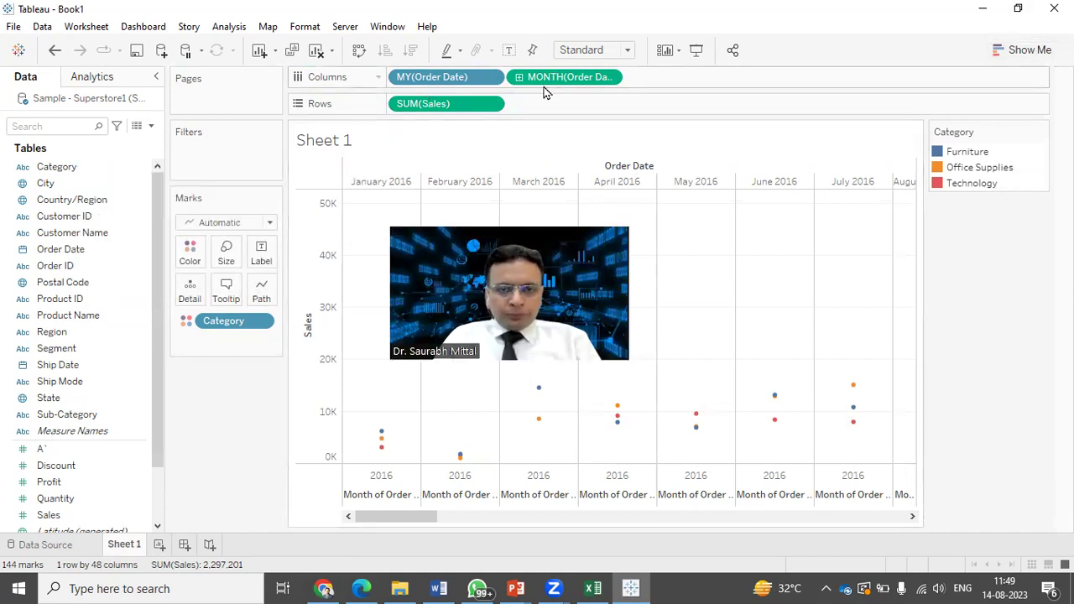
drag(432, 76, 208, 101)
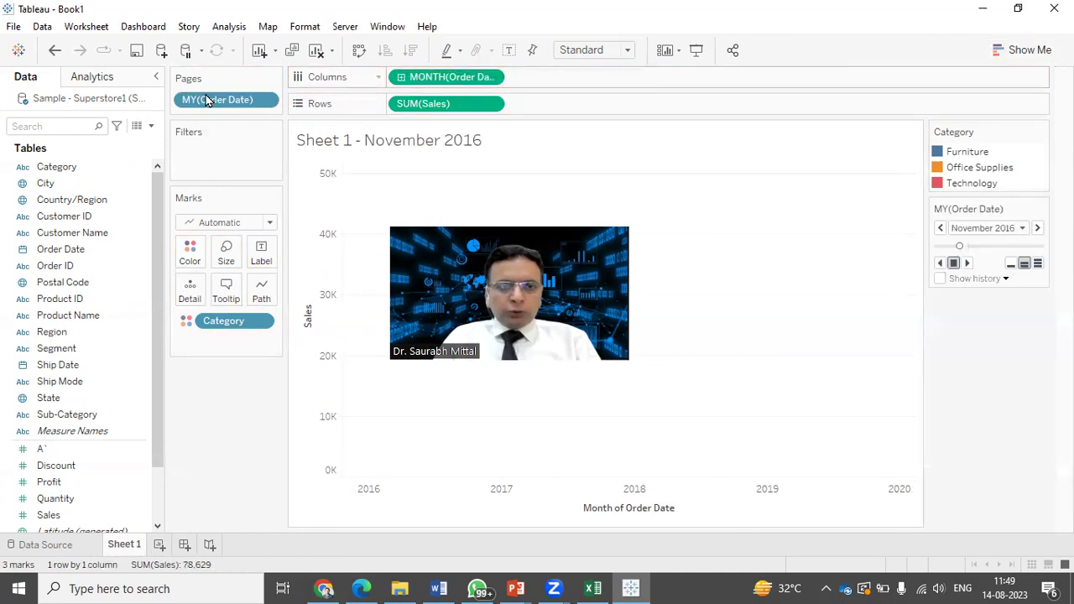
Play the monthly animation, then step it forward month by month to July 2018.
click(967, 264)
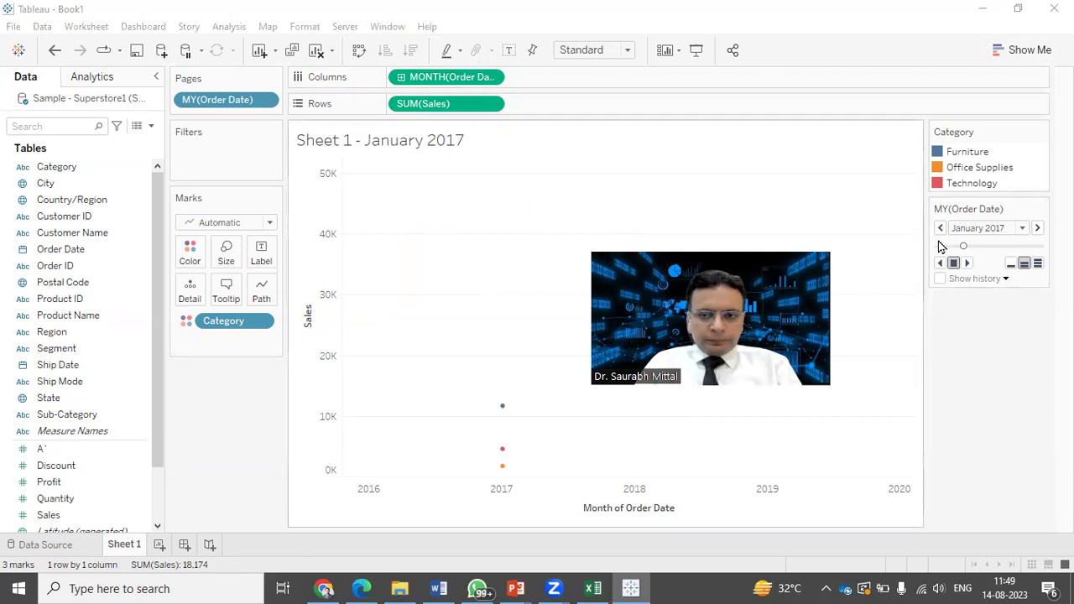
click(968, 265)
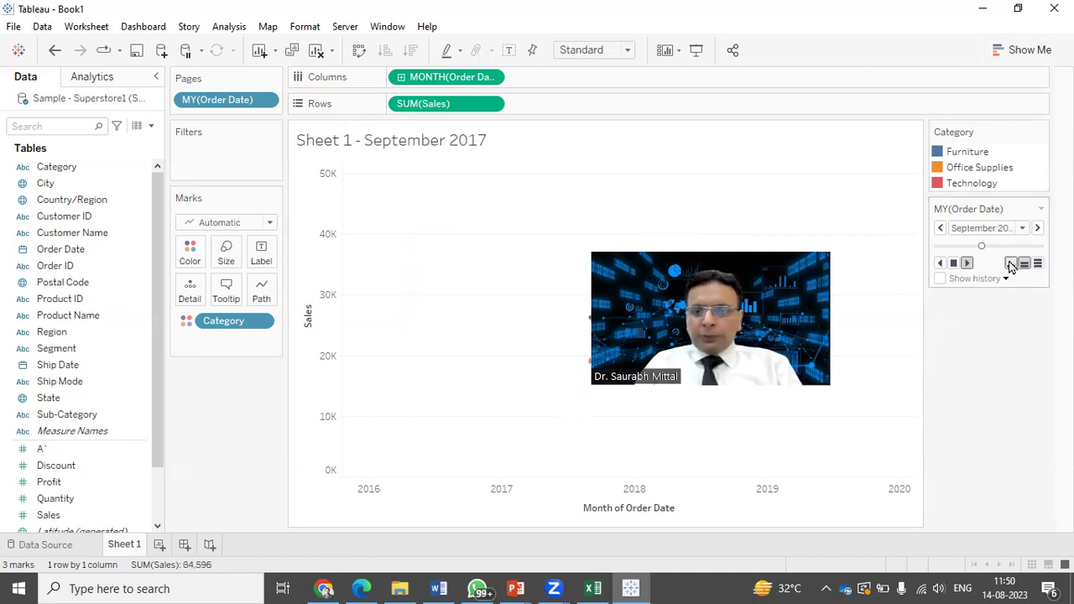
click(1038, 228)
click(1037, 228)
click(1037, 228)
click(1037, 228)
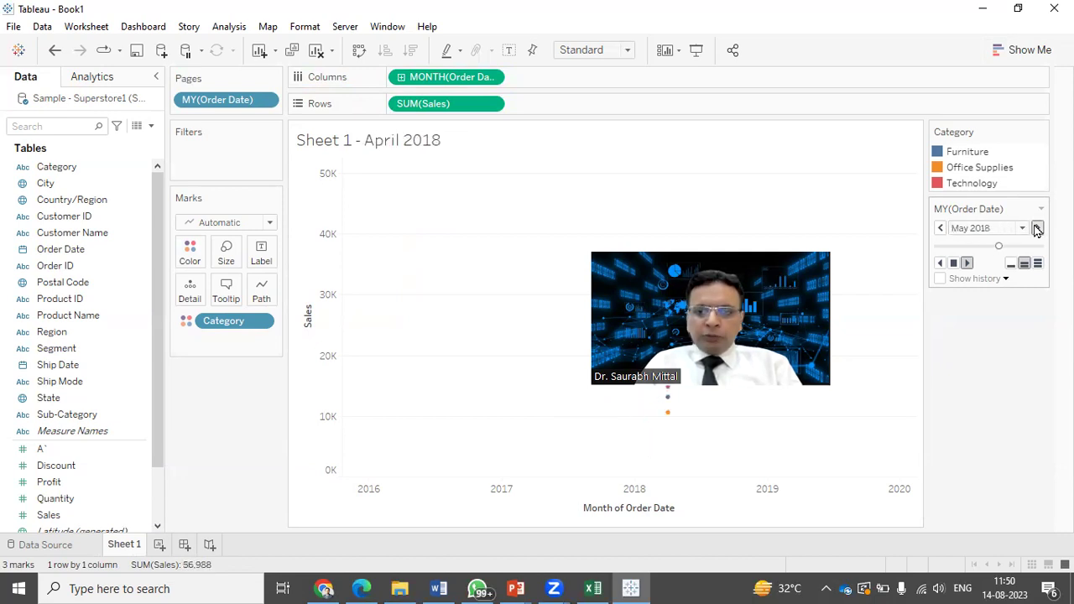
click(1037, 228)
click(1038, 228)
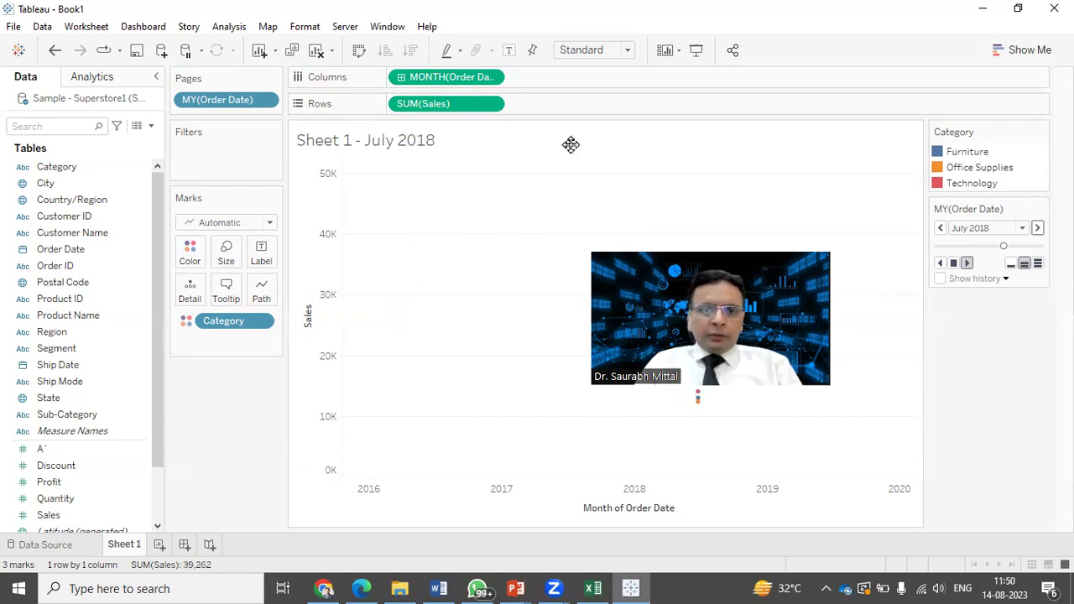
key(alt+Tab)
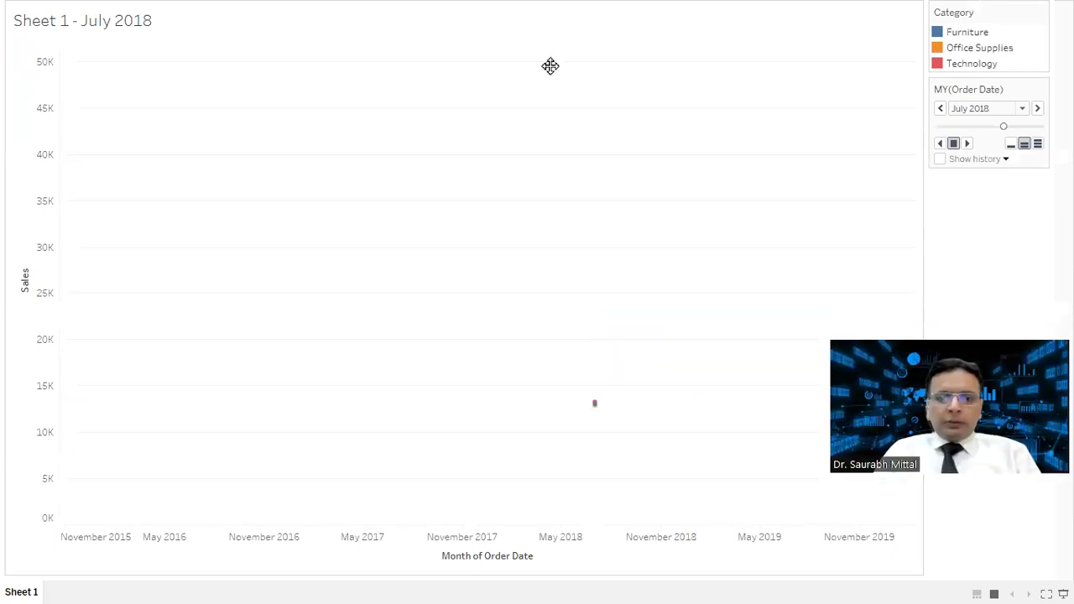
In presentation mode, rewind the page slider to January 2016 and play the animation.
drag(1004, 127, 921, 128)
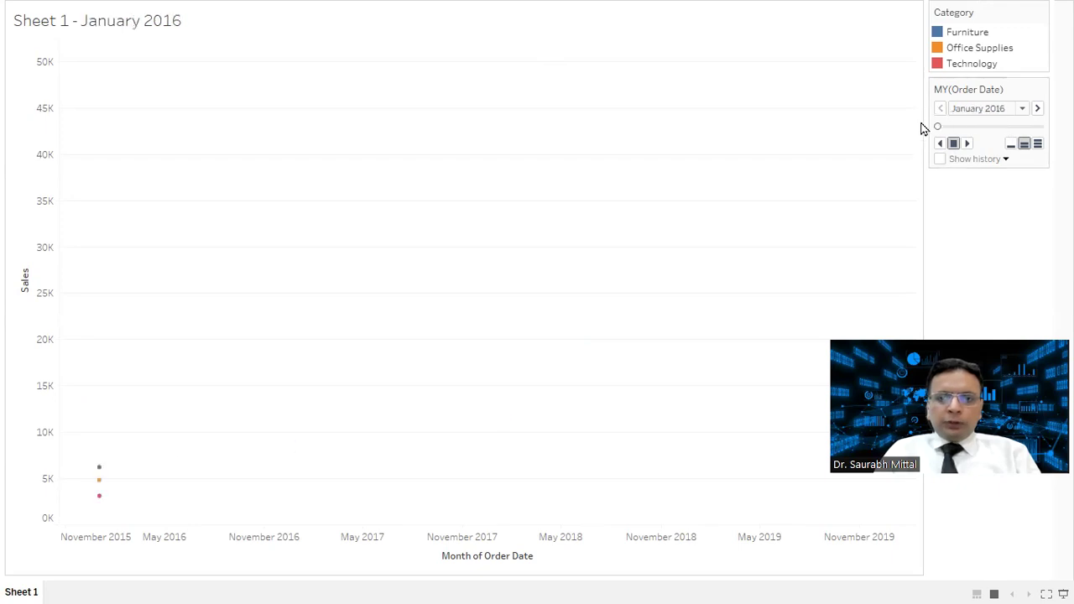
click(966, 144)
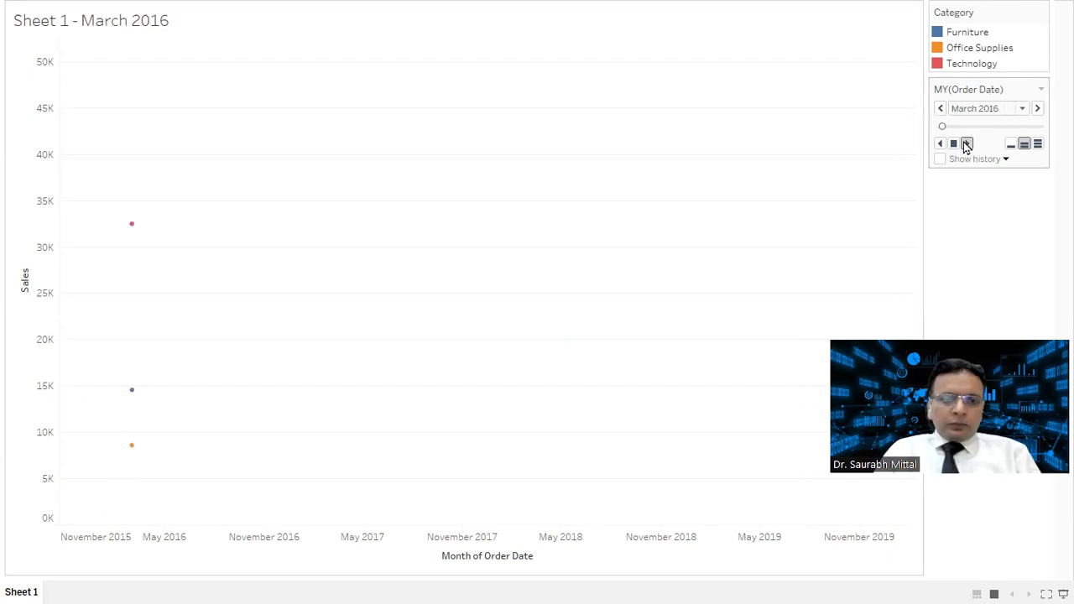